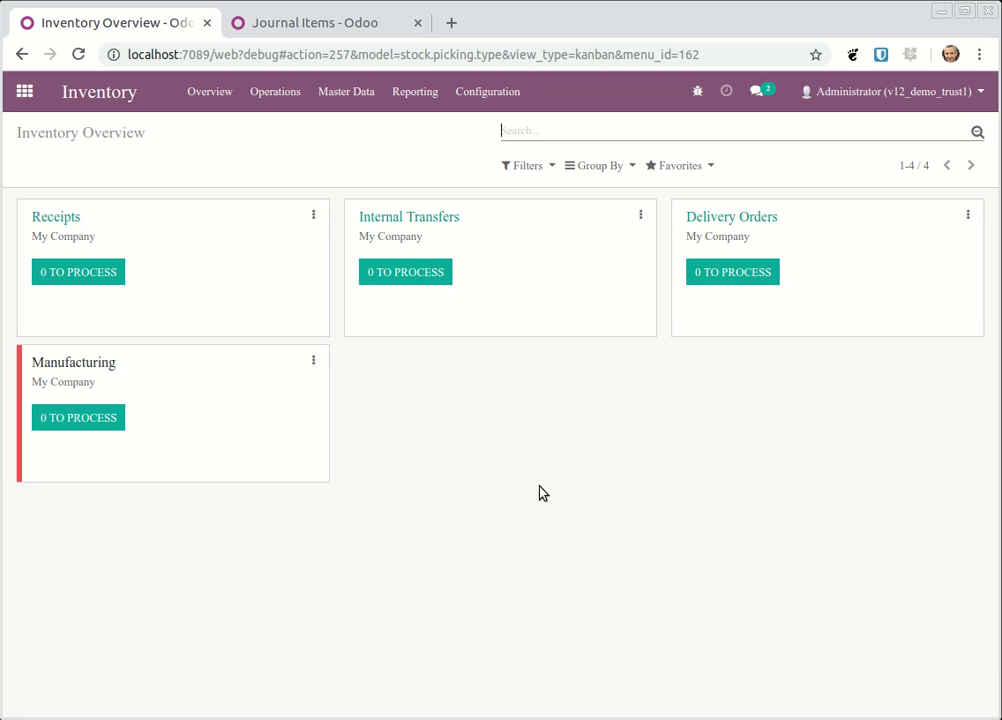
Open the Gas Torch product and review the stock accounts of its All product category
{"action": "left_click", "coordinate": [346, 93]}
{"action": "left_click", "coordinate": [351, 130]}
{"action": "left_click", "coordinate": [159, 237]}
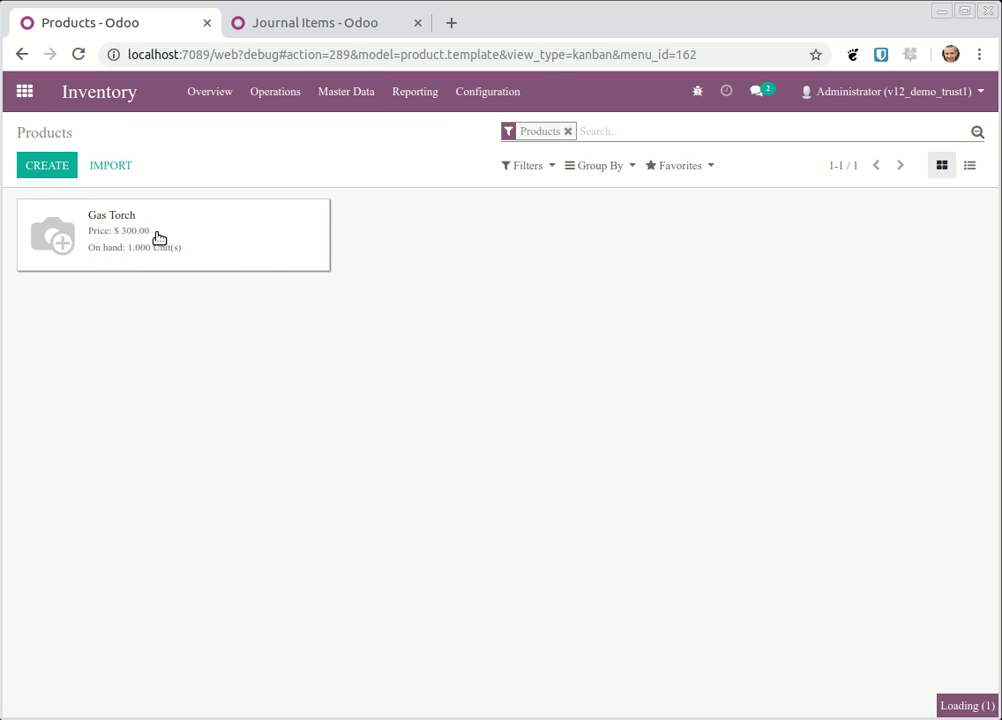
{"action": "left_click", "coordinate": [240, 504]}
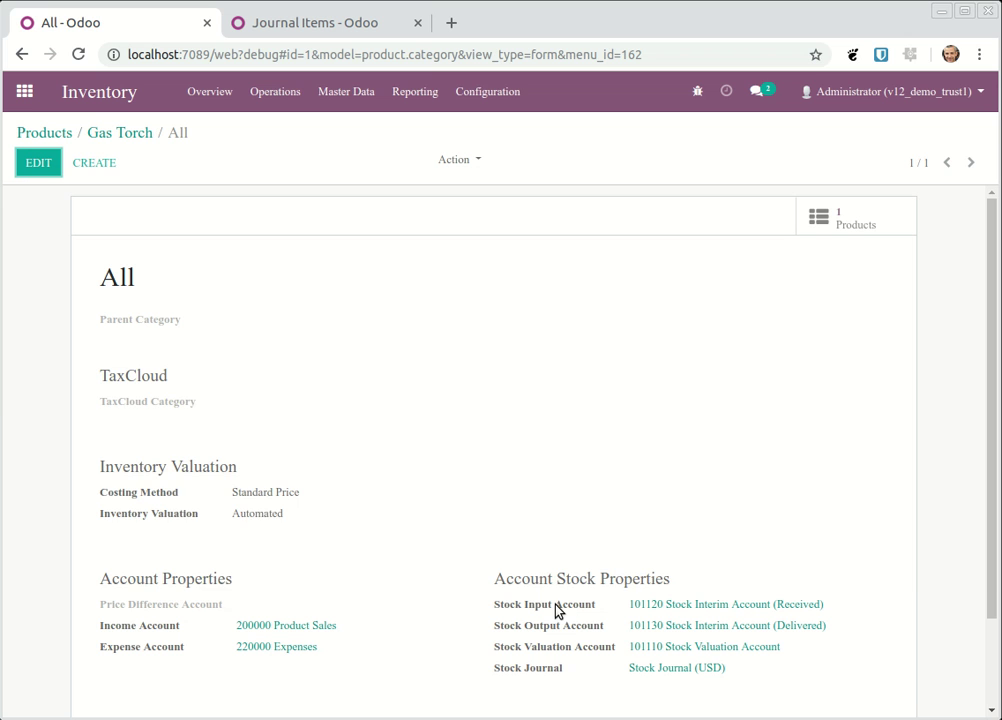
{"action": "mouse_move", "coordinate": [551, 609]}
Go back to Inventory Overview and open done internal transfer WH/INT/00001 to WH/Stock/Team 1
{"action": "left_click", "coordinate": [134, 138]}
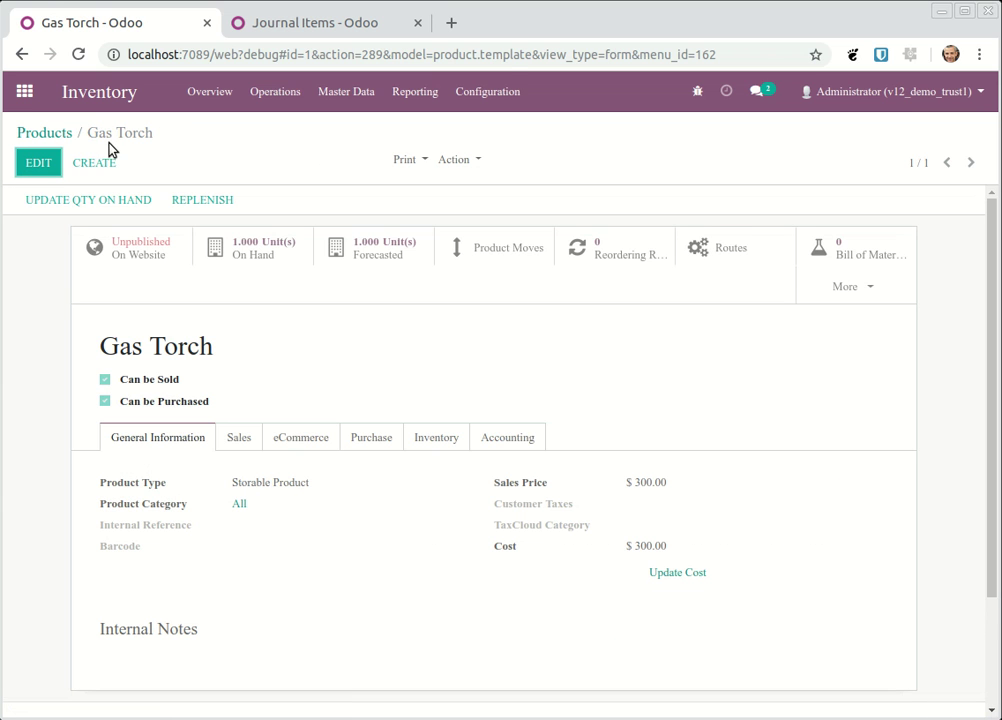
{"action": "left_click", "coordinate": [50, 133]}
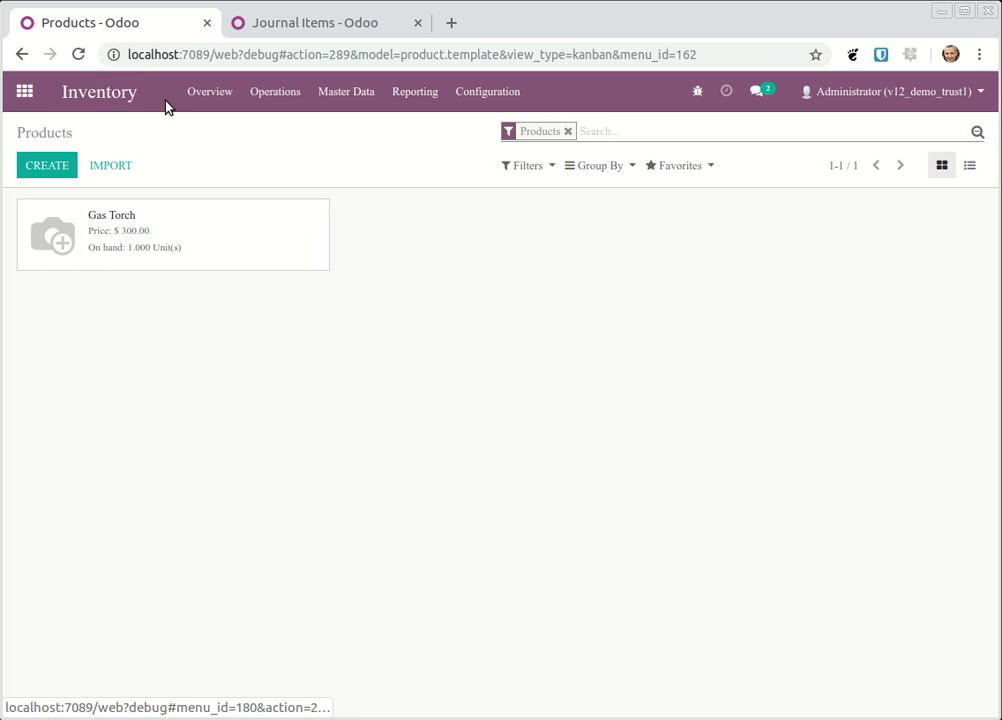
{"action": "left_click", "coordinate": [130, 94]}
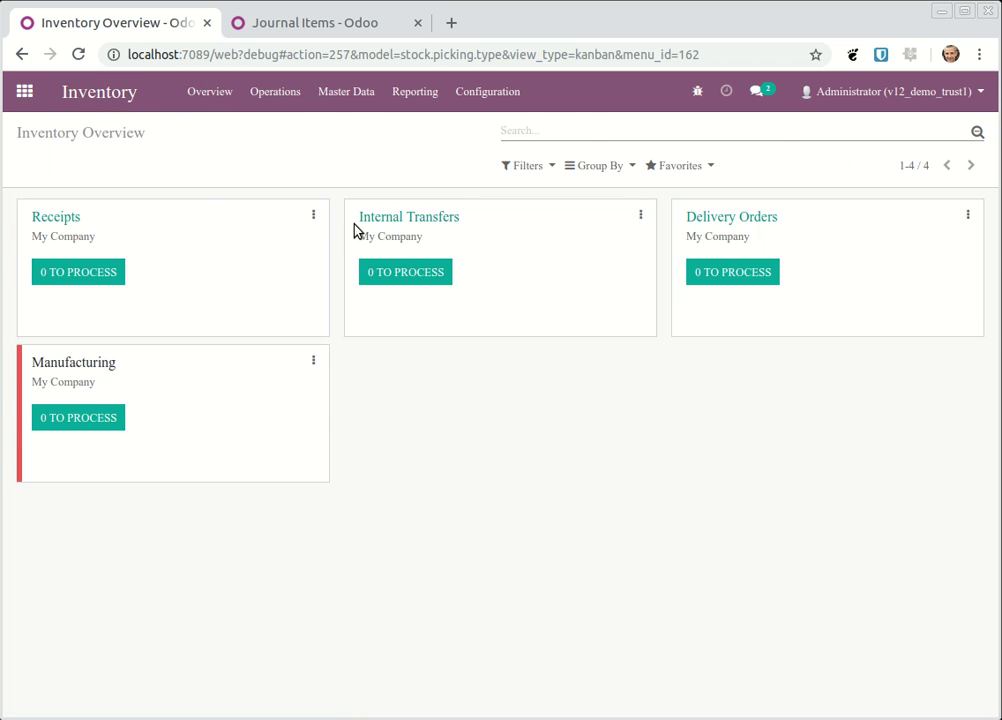
{"action": "left_click", "coordinate": [362, 220]}
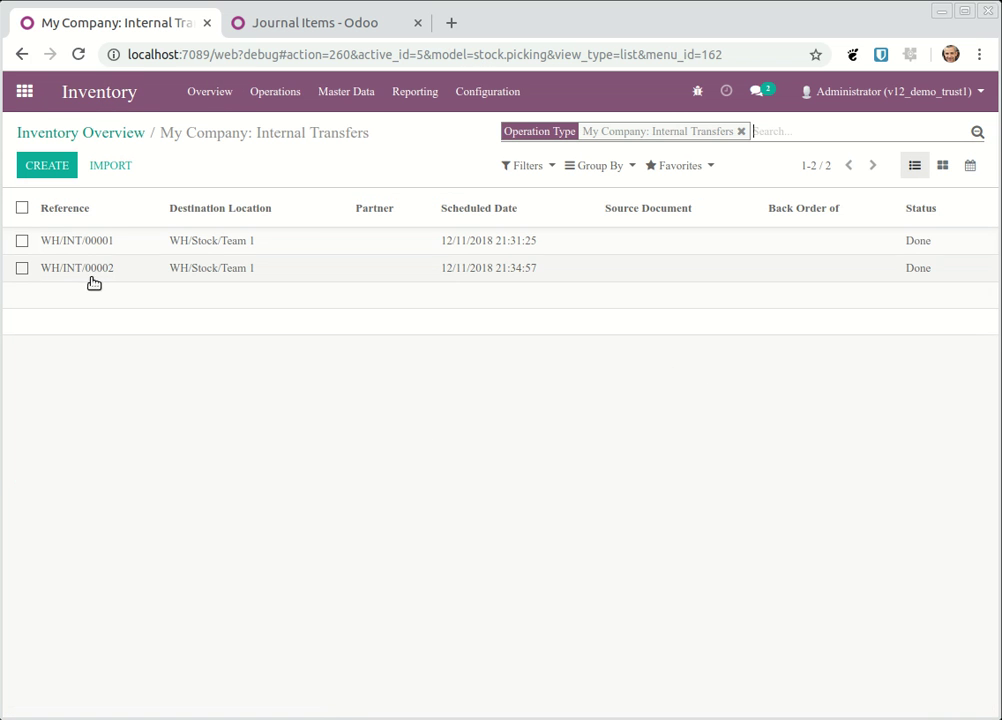
{"action": "left_click", "coordinate": [270, 244]}
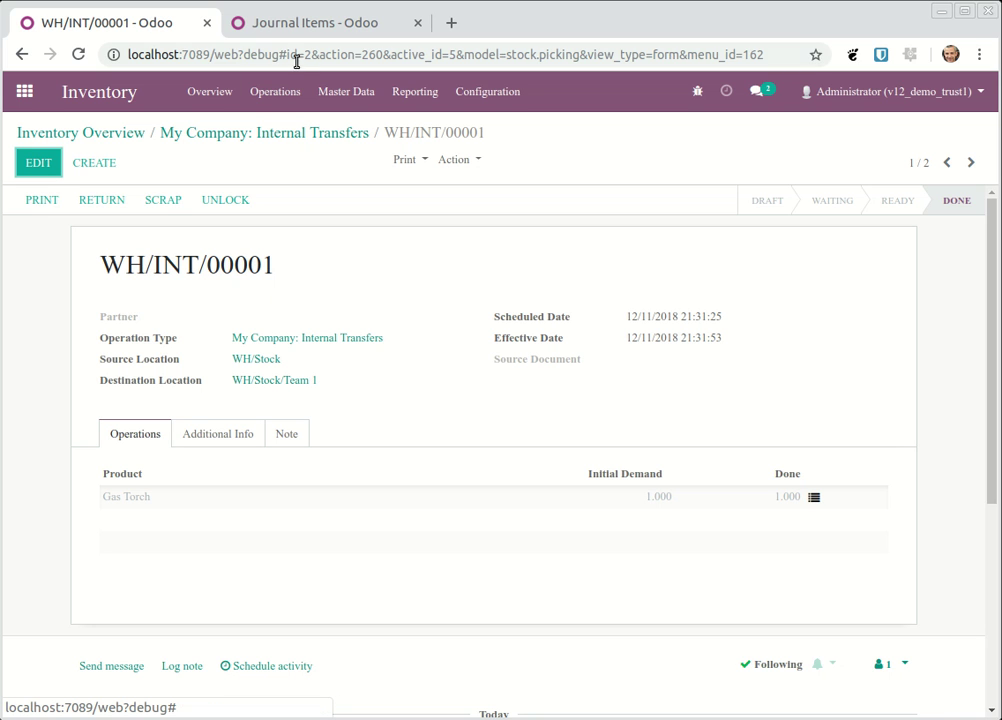
{"action": "left_click", "coordinate": [331, 27]}
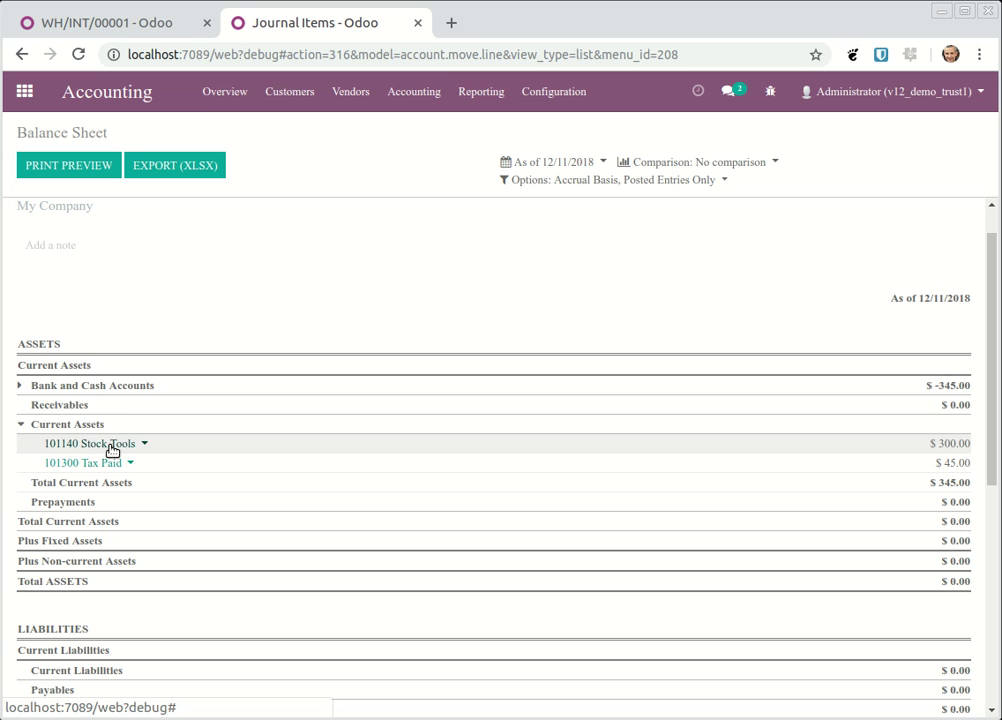
{"action": "left_click", "coordinate": [115, 24]}
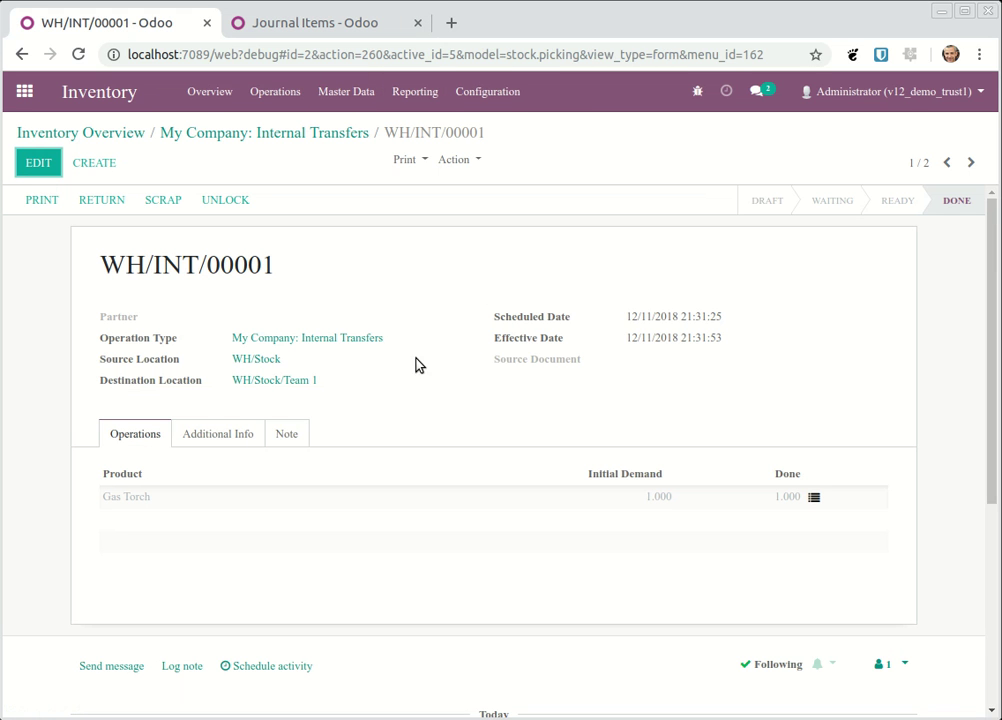
Open the WH/Stock/Team 1 location and review its 101140 Stock Tools valuation accounts
{"action": "left_click", "coordinate": [298, 382]}
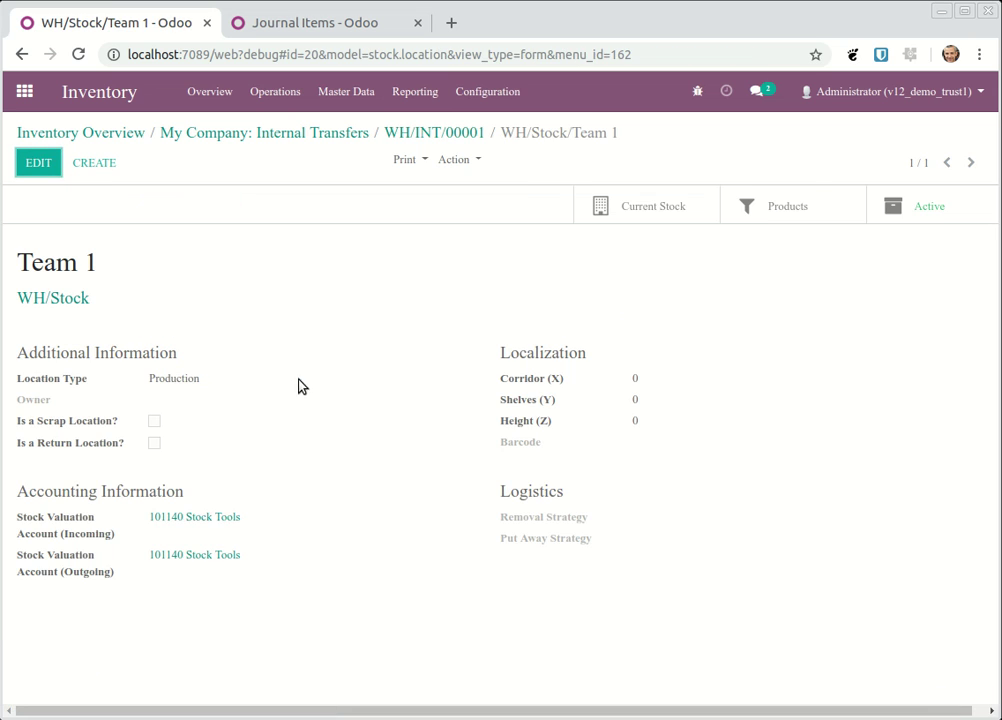
{"action": "mouse_move", "coordinate": [55, 535]}
{"action": "mouse_move", "coordinate": [64, 580]}
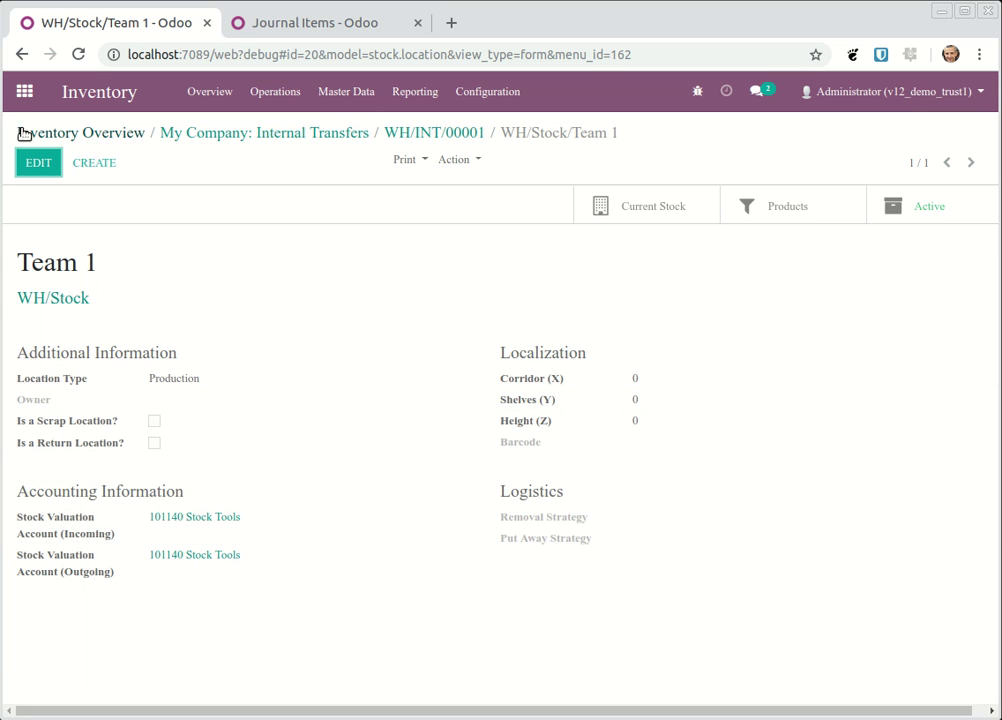
Try the Procurement and Transit location types, restore Production, and save the Team 1 location
{"action": "left_click", "coordinate": [44, 166]}
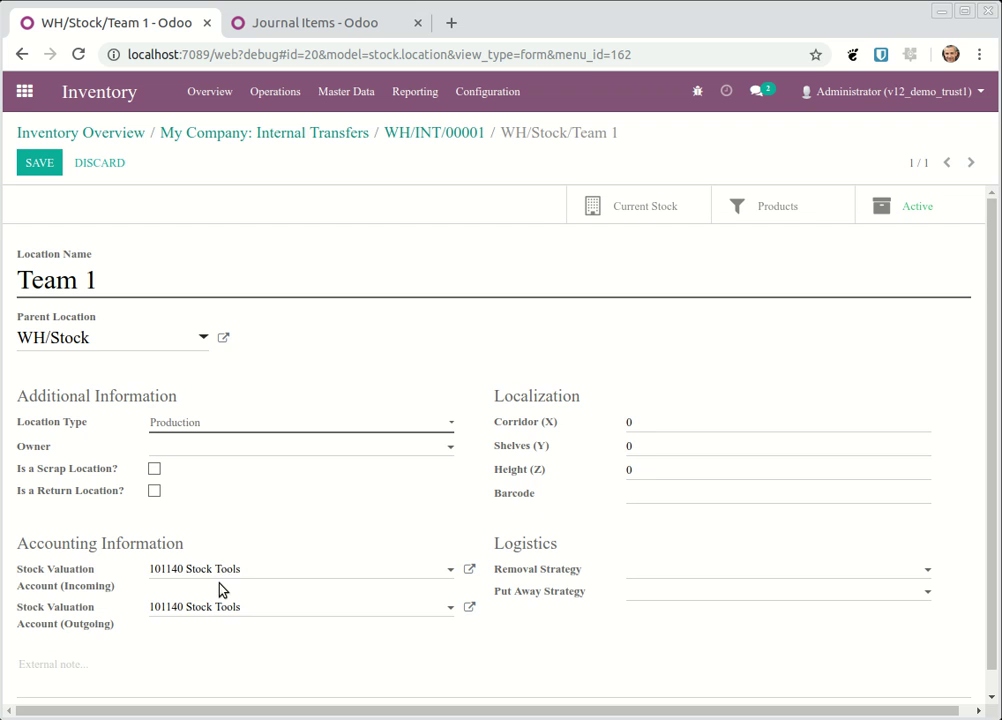
{"action": "key", "text": "Up"}
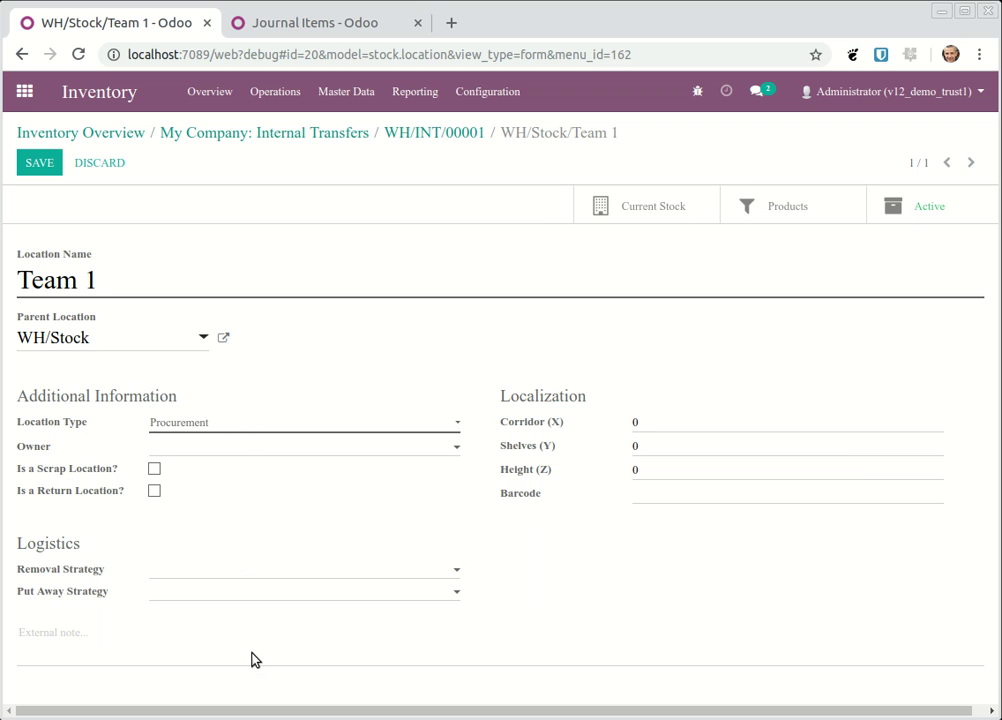
{"action": "key", "text": "Down"}
{"action": "key", "text": "Down"}
{"action": "key", "text": "Up"}
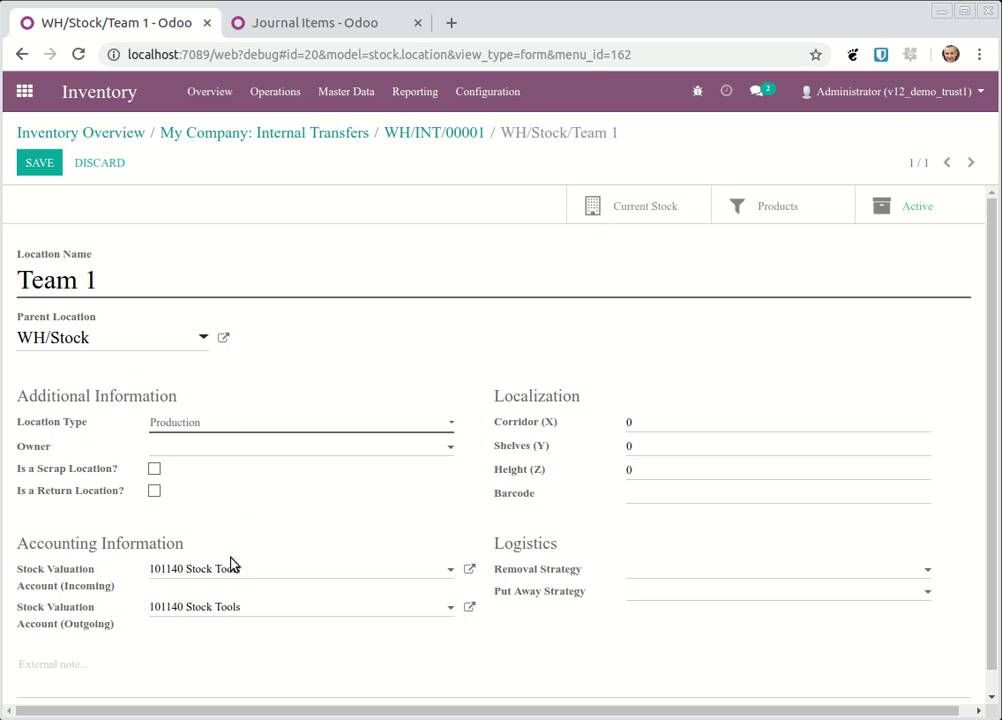
{"action": "left_click", "coordinate": [37, 164]}
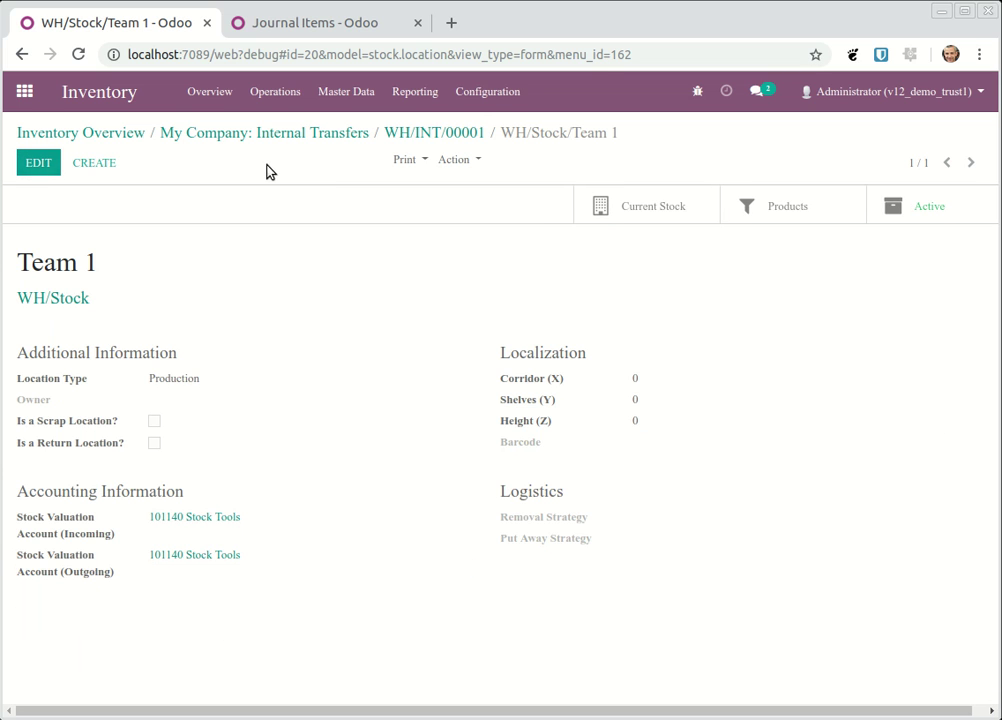
{"action": "left_click", "coordinate": [127, 140]}
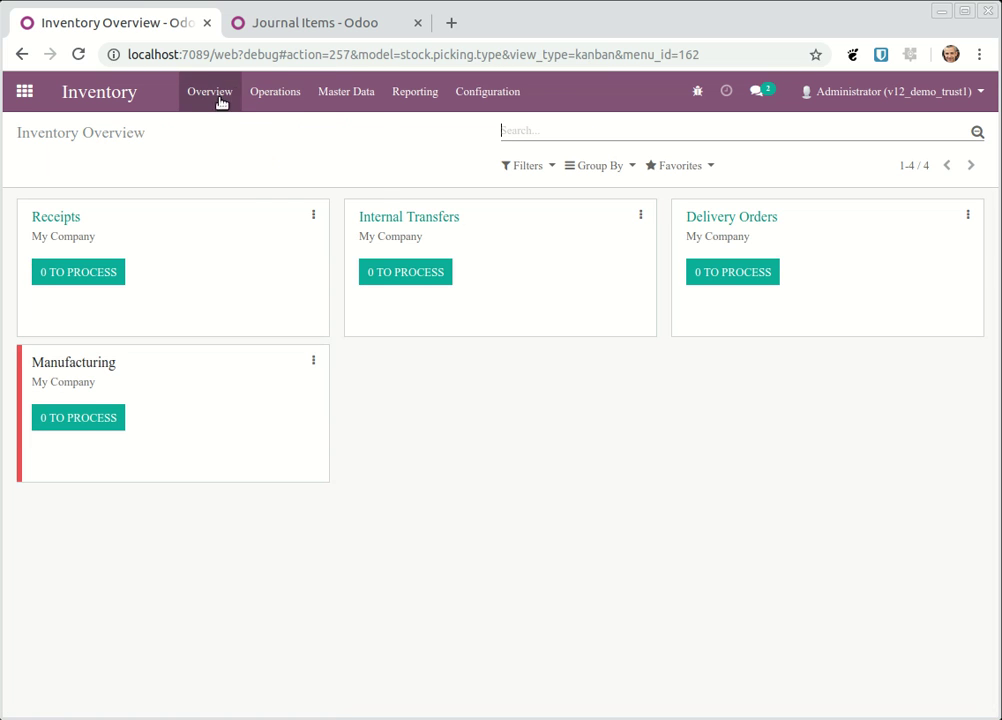
Open the Gas Torch product from Master Data > Products
{"action": "left_click", "coordinate": [275, 91]}
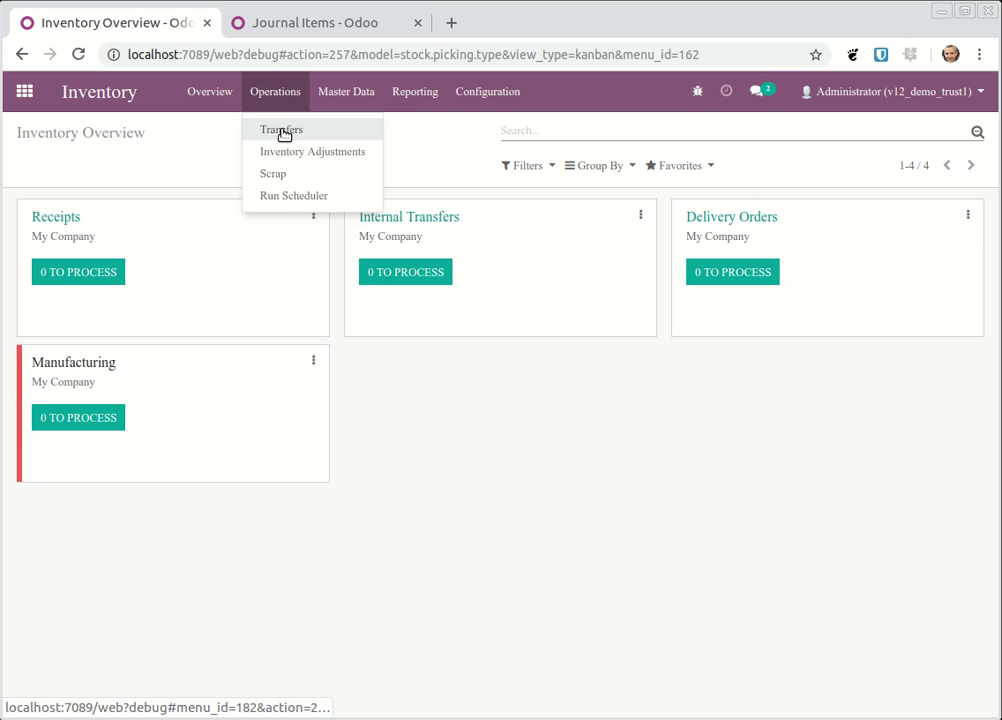
{"action": "left_click", "coordinate": [200, 100]}
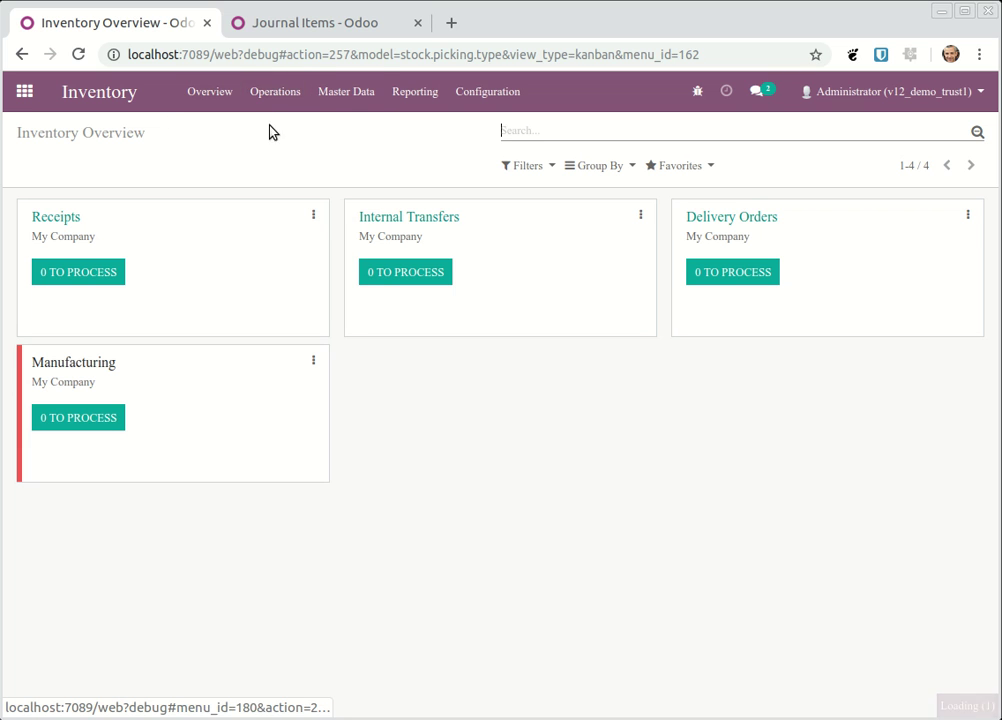
{"action": "left_click", "coordinate": [325, 98]}
{"action": "left_click", "coordinate": [340, 134]}
{"action": "left_click", "coordinate": [92, 228]}
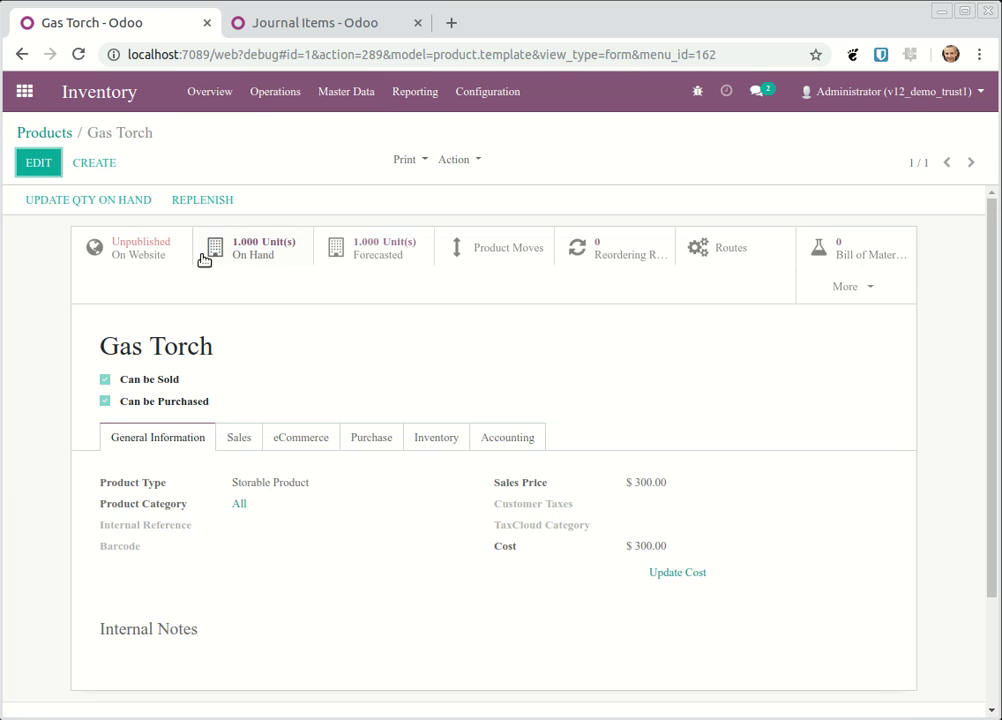
Replenish the Gas Torch with a quantity of 5 and confirm
{"action": "left_click", "coordinate": [222, 203]}
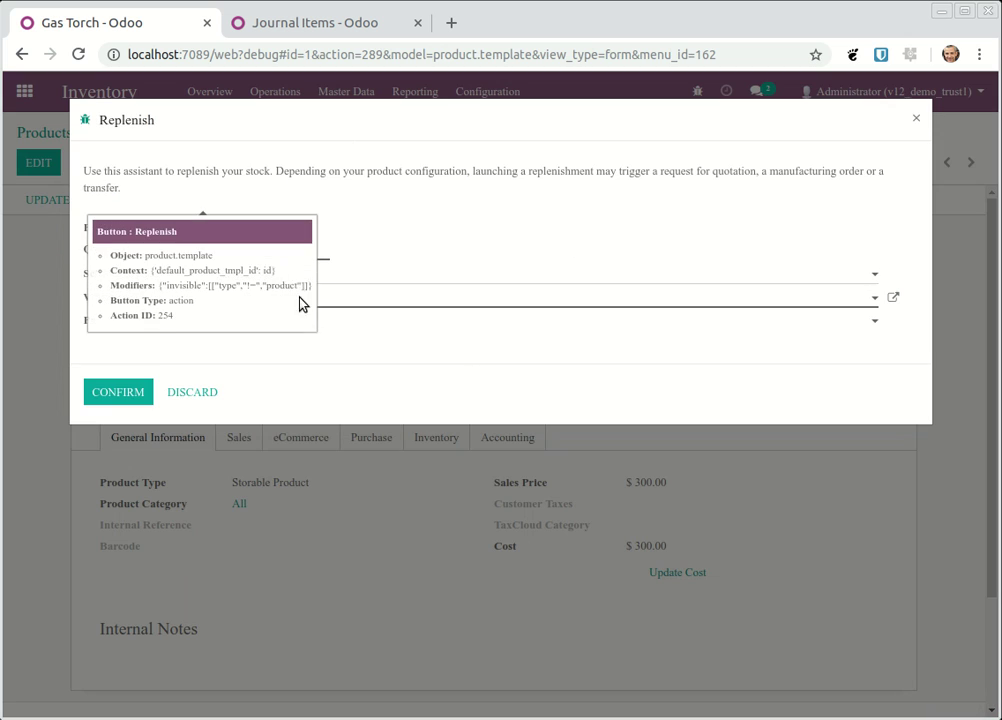
{"action": "double_click", "coordinate": [246, 248]}
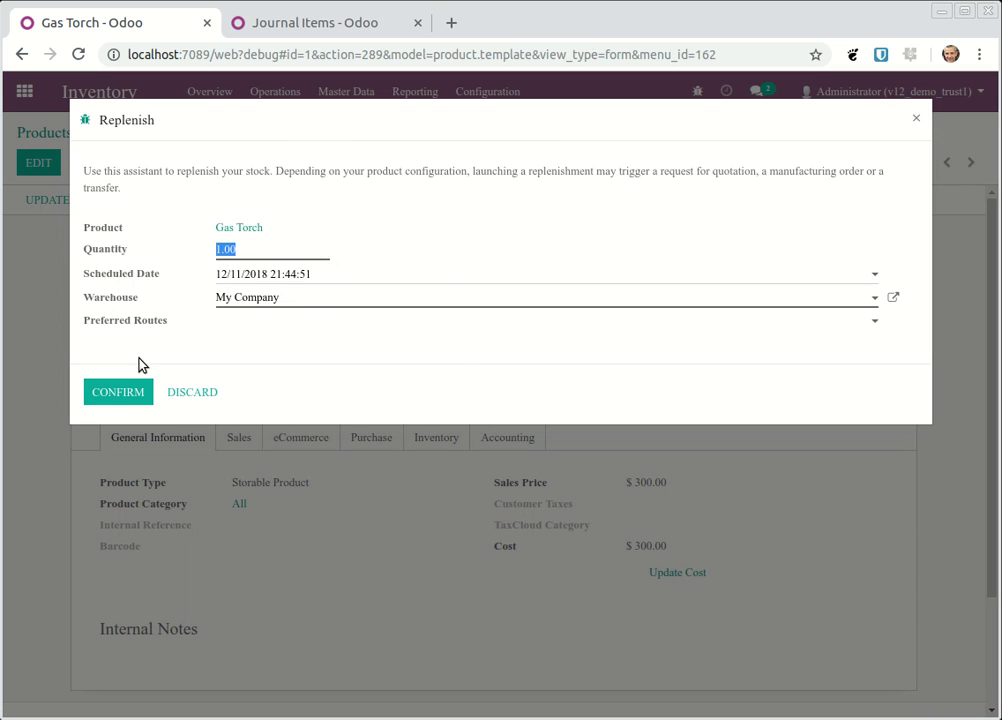
{"action": "type", "text": "5"}
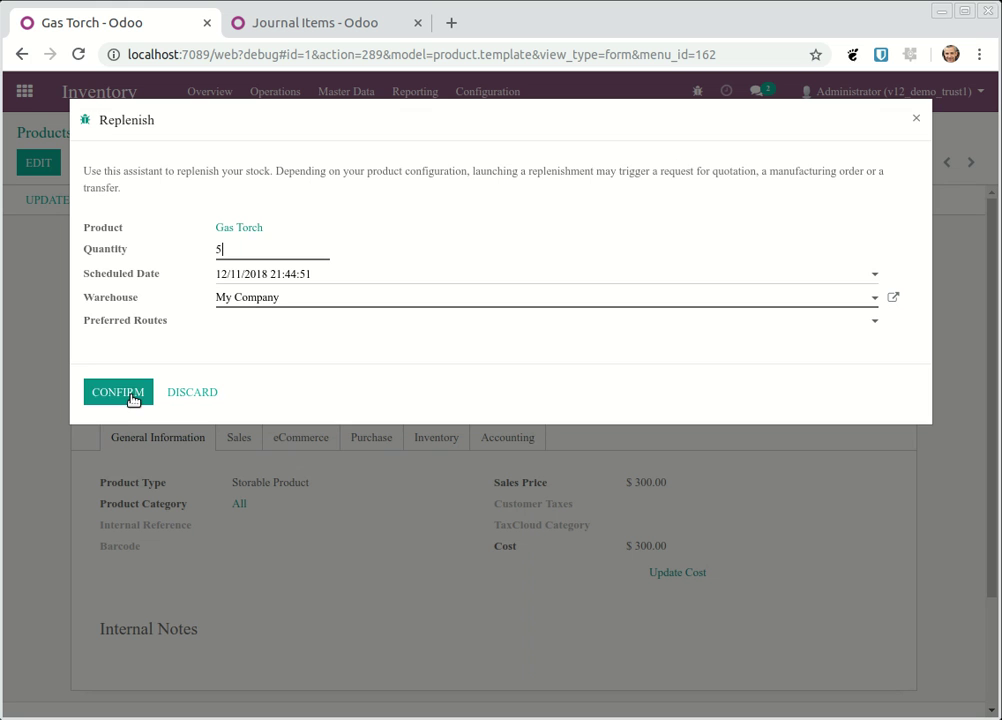
{"action": "left_click", "coordinate": [126, 398]}
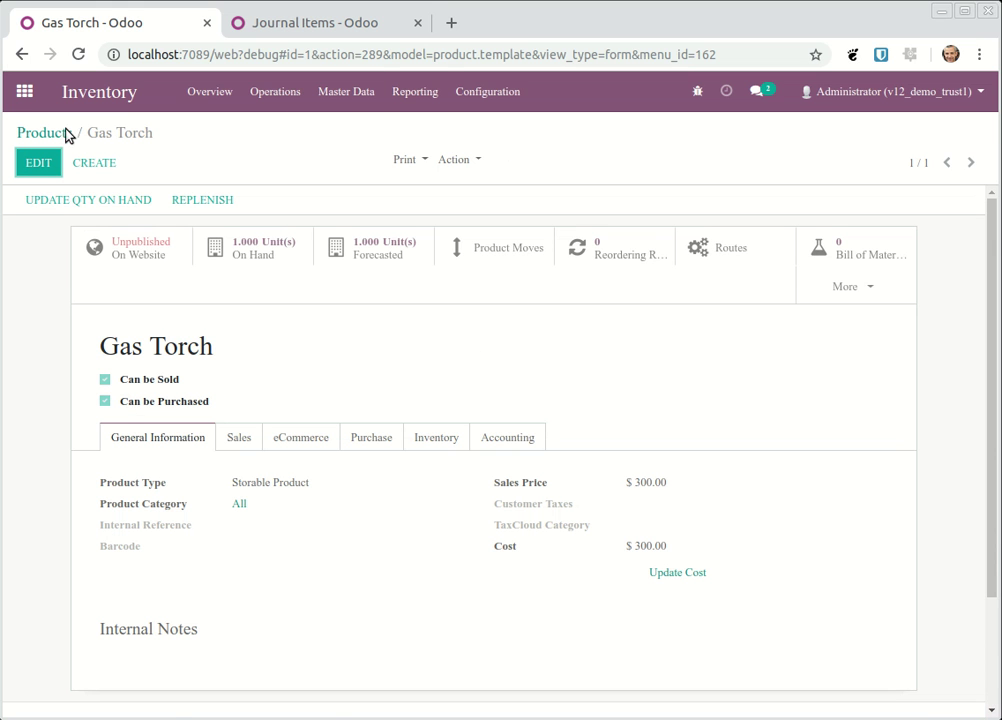
In the Purchase app, confirm quotation PO00002 as a purchase order
{"action": "left_click", "coordinate": [24, 91]}
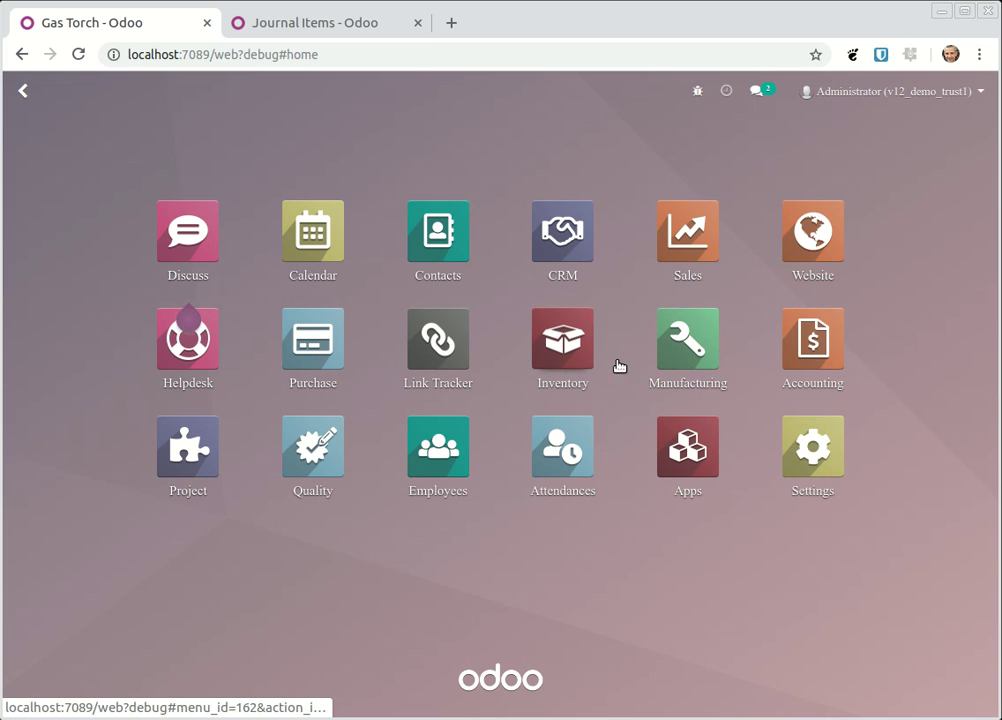
{"action": "left_click", "coordinate": [305, 355]}
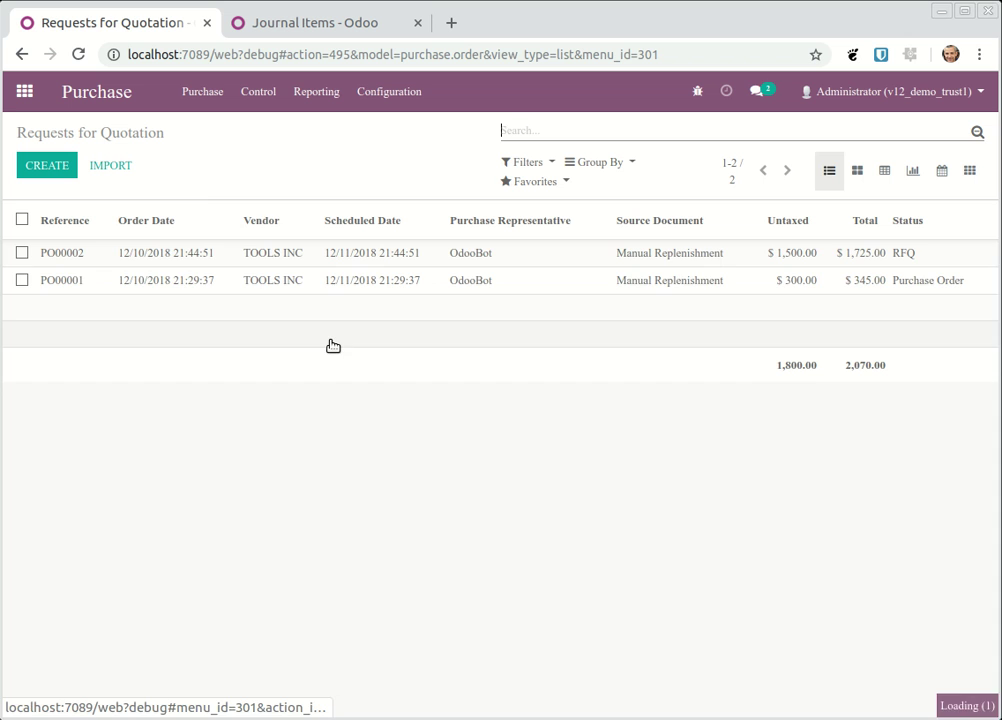
{"action": "left_click", "coordinate": [146, 258]}
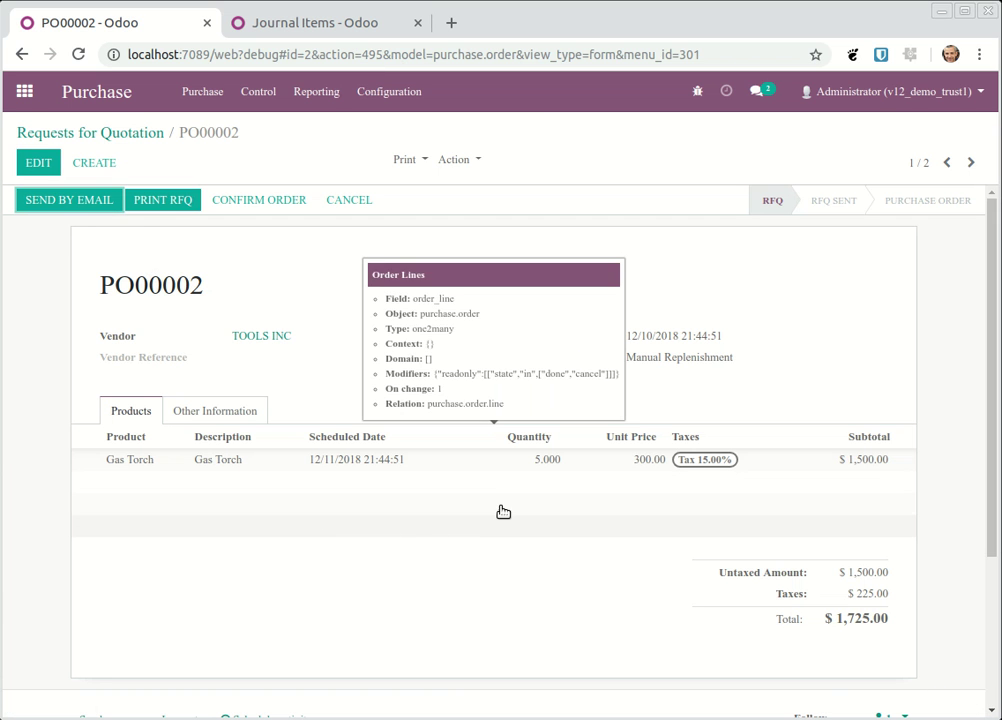
{"action": "left_click", "coordinate": [259, 202]}
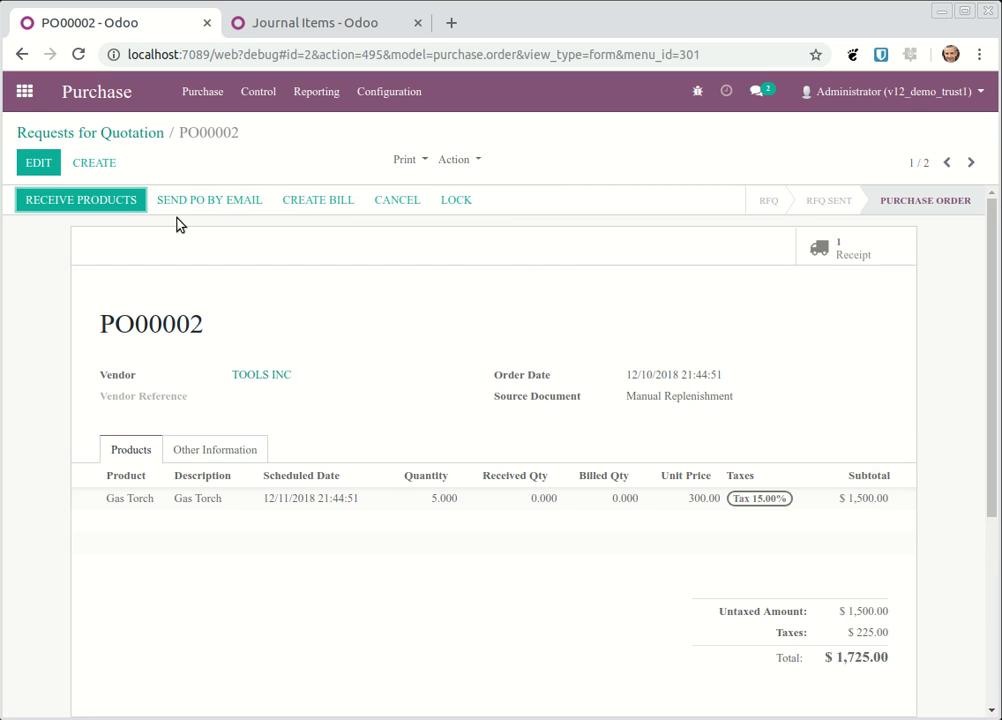
Validate receipt WH/IN/00002 of the 5 Gas Torches into WH/Stock, then return to PO00002
{"action": "left_click", "coordinate": [114, 201]}
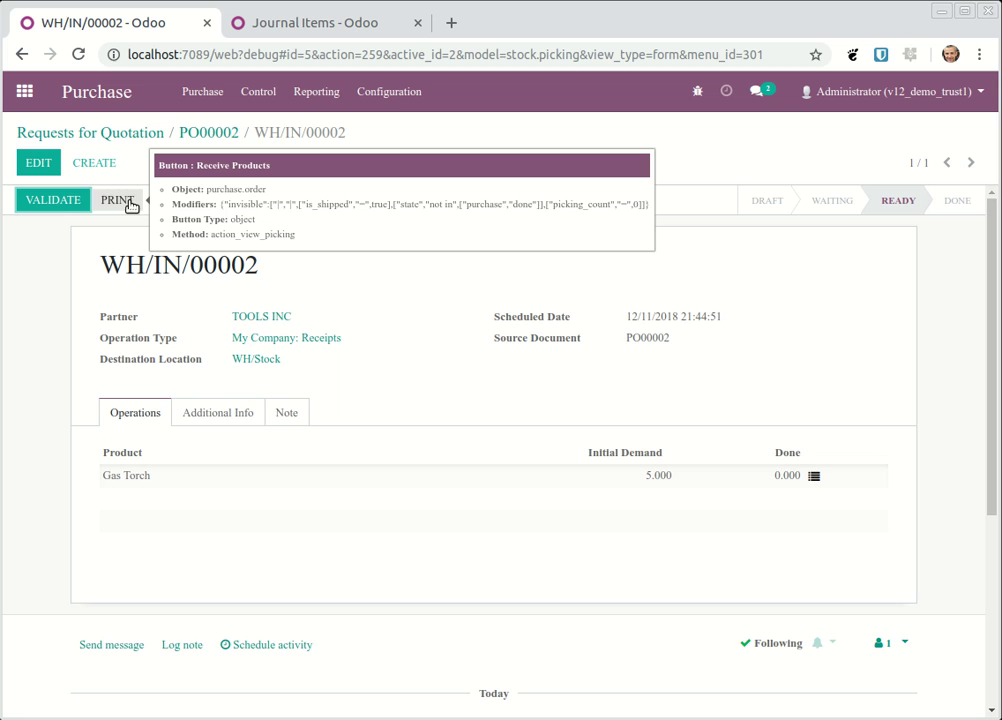
{"action": "left_click", "coordinate": [58, 201]}
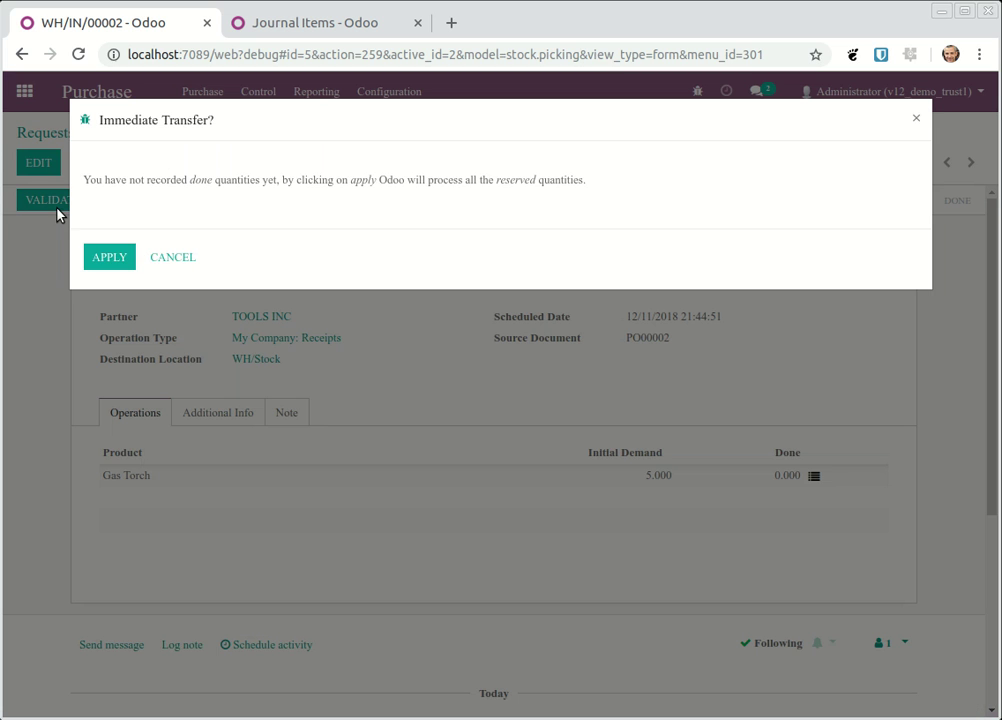
{"action": "left_click", "coordinate": [107, 257]}
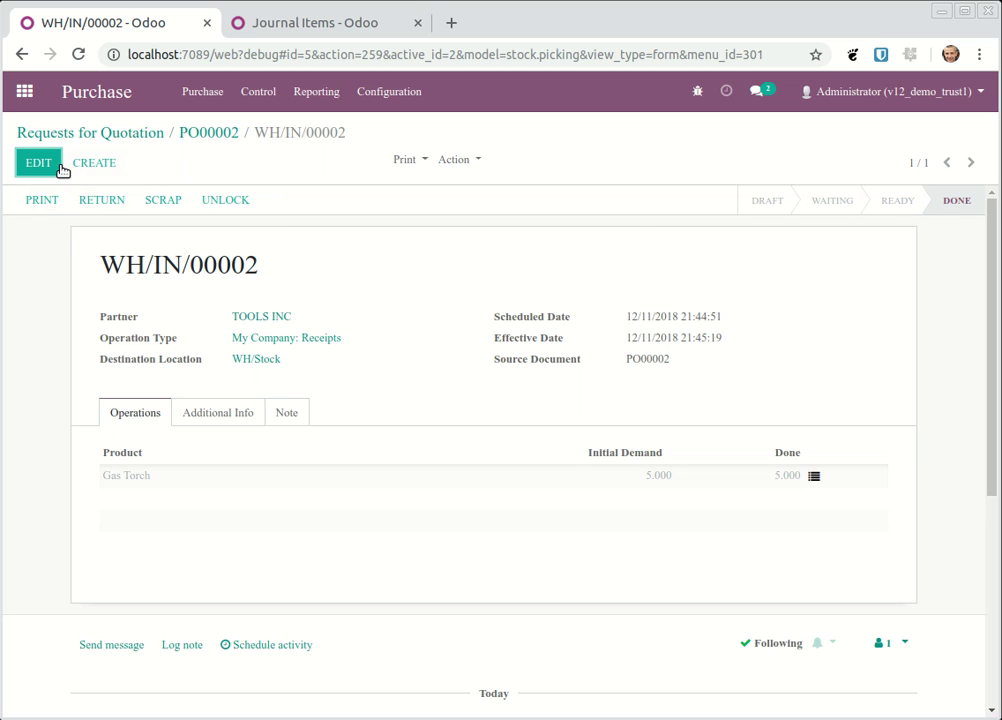
{"action": "left_click", "coordinate": [208, 132]}
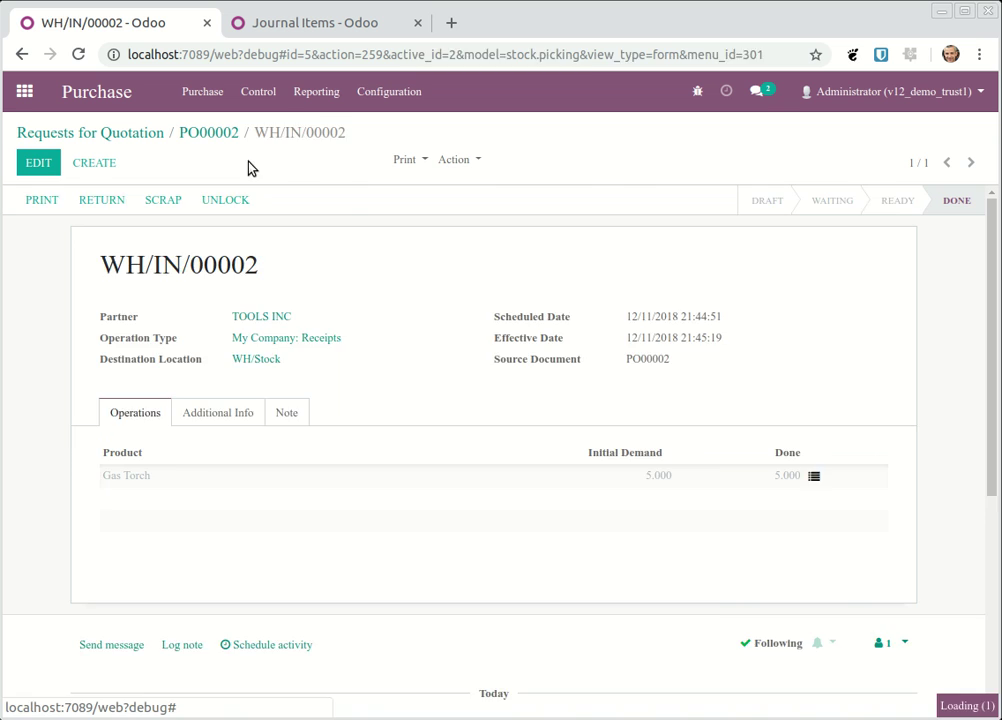
Create and validate the vendor bill for PO00002 and register its full $1,725.00 payment
{"action": "left_click", "coordinate": [55, 200]}
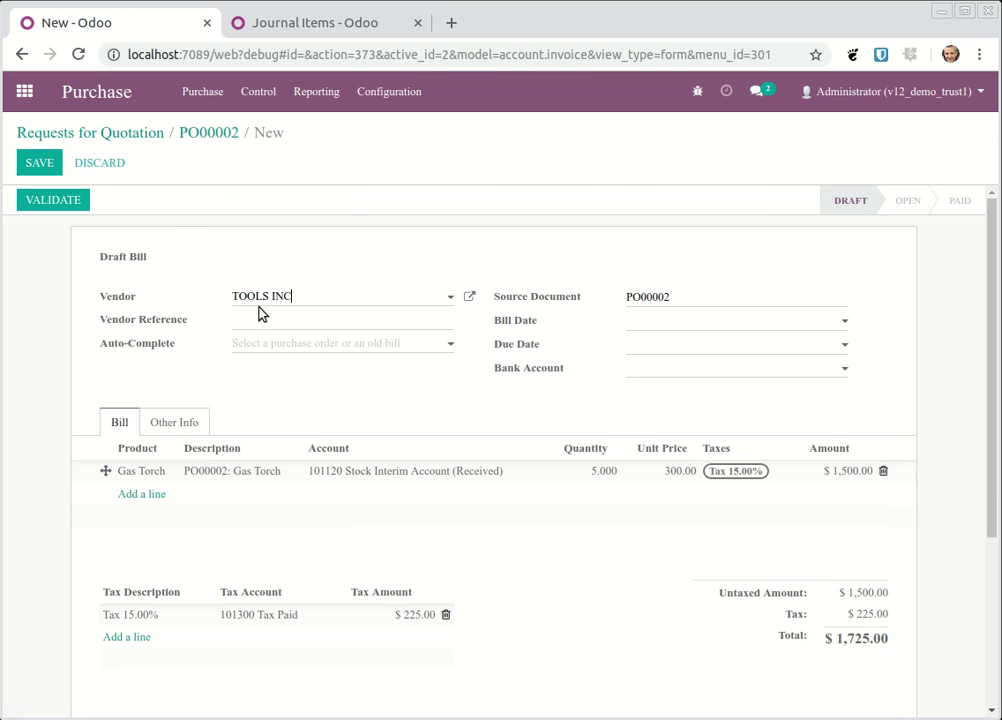
{"action": "left_click", "coordinate": [75, 200]}
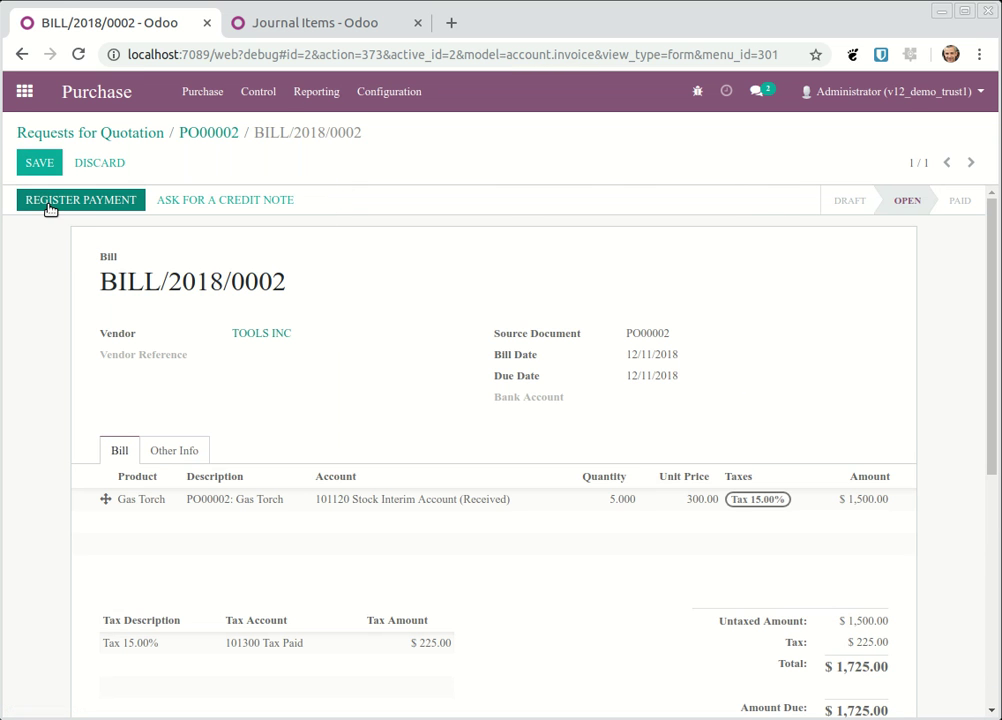
{"action": "left_click", "coordinate": [44, 200]}
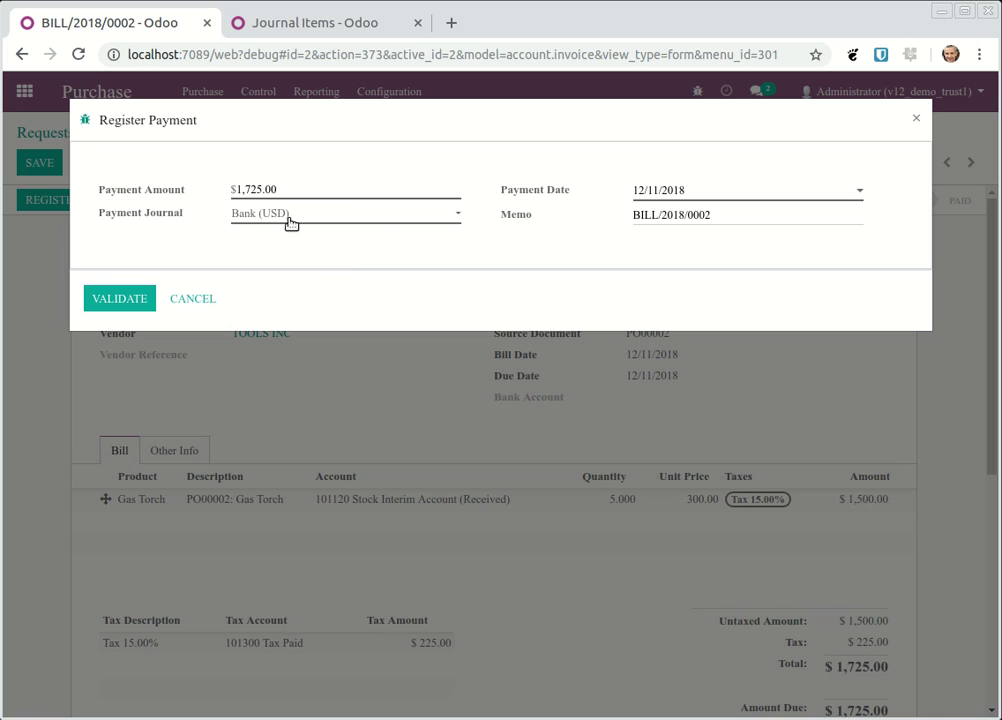
{"action": "left_click", "coordinate": [116, 300]}
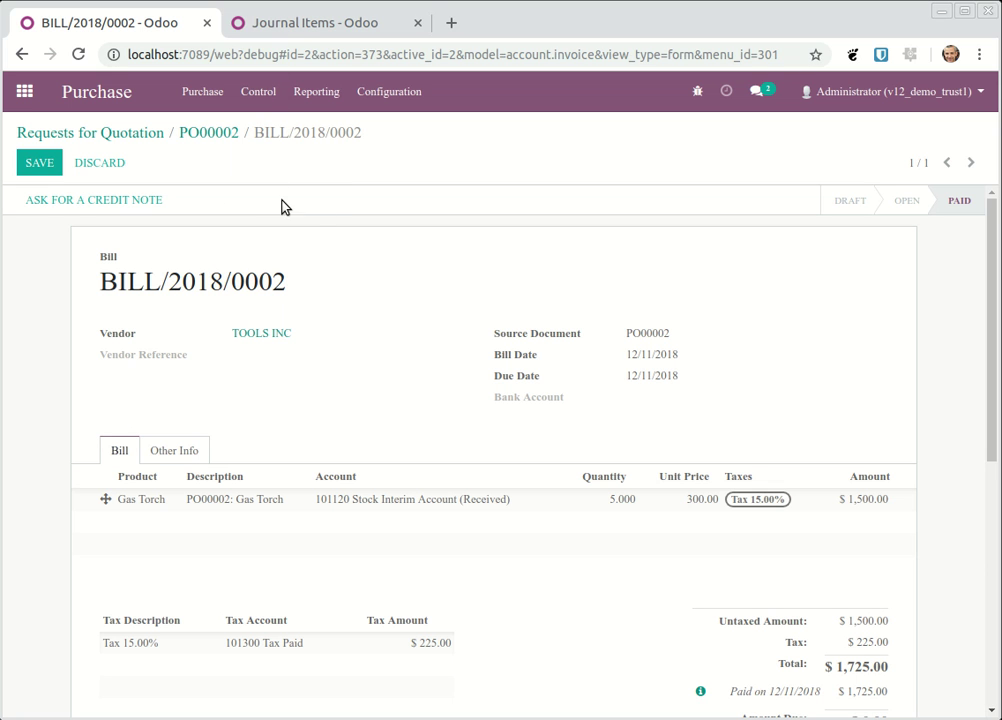
List all inventory transfers without the internal filter and open receipt WH/IN/00002
{"action": "left_click", "coordinate": [24, 91]}
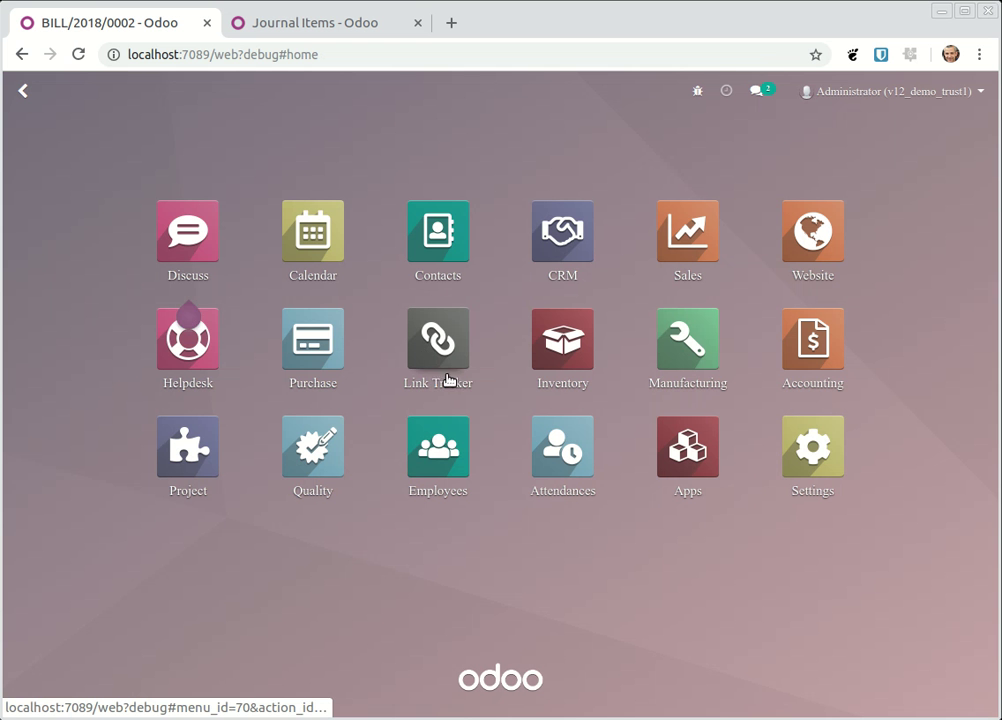
{"action": "left_click", "coordinate": [560, 345]}
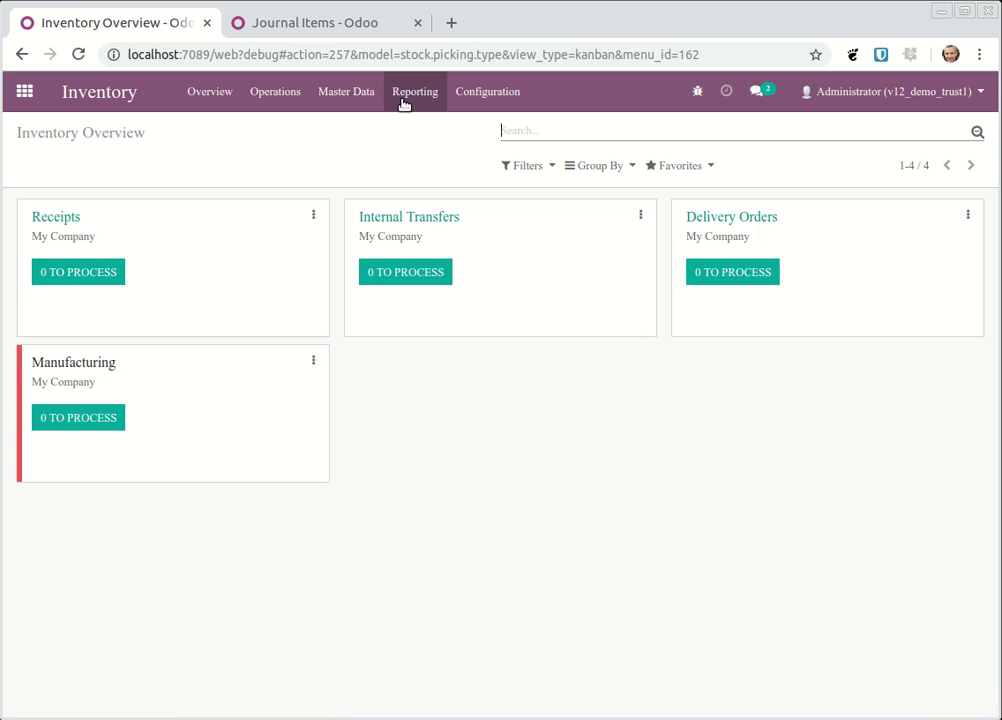
{"action": "left_click", "coordinate": [450, 219]}
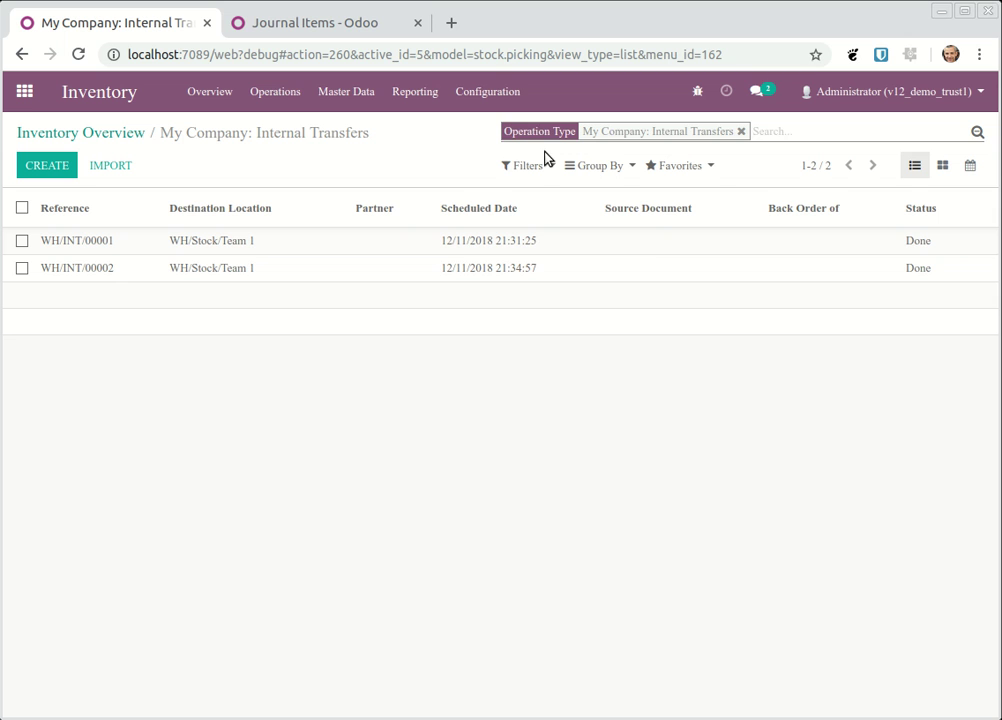
{"action": "left_click", "coordinate": [741, 131]}
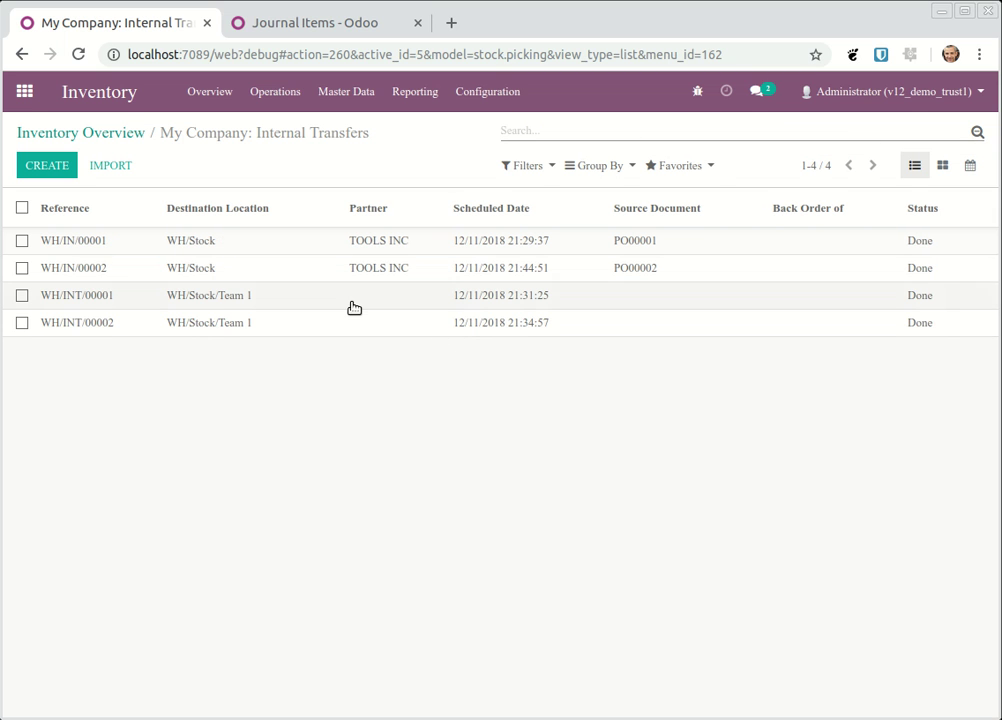
{"action": "left_click", "coordinate": [614, 270]}
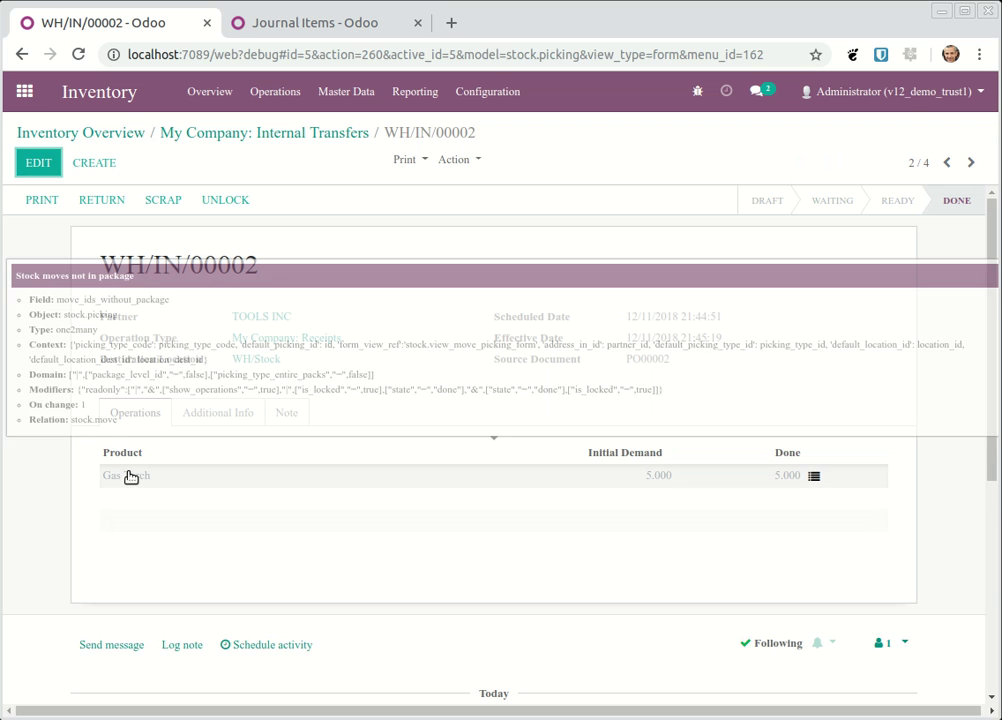
Check WH/Stock current stock: 5 Gas Torches in WH/Stock, 1 in WH/Stock/Team 1
{"action": "left_click", "coordinate": [248, 358]}
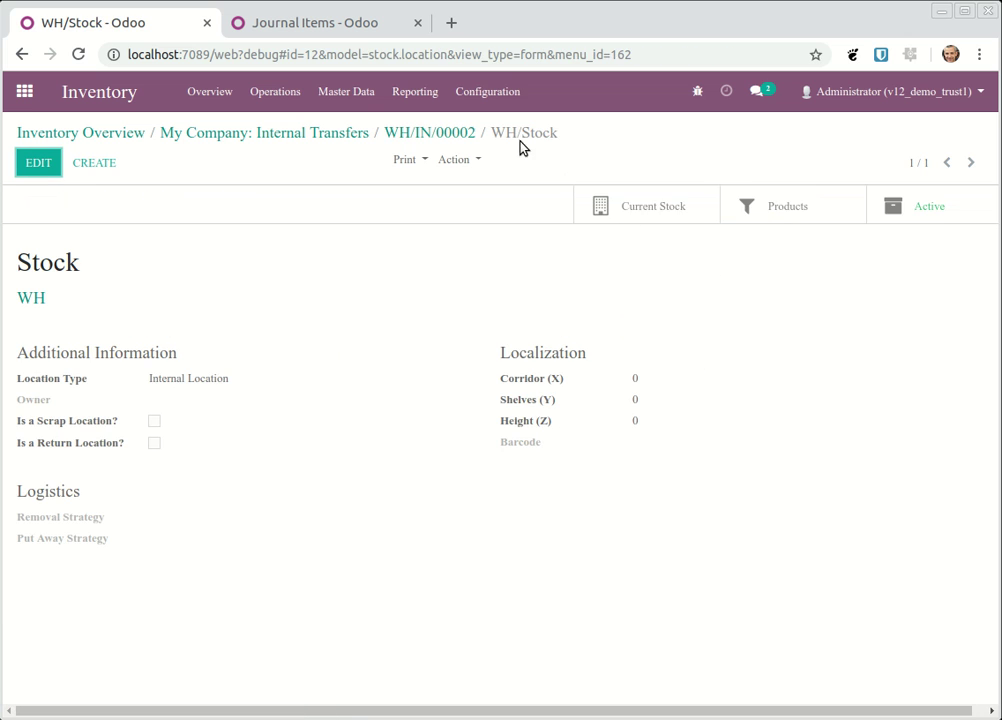
{"action": "left_click", "coordinate": [669, 216]}
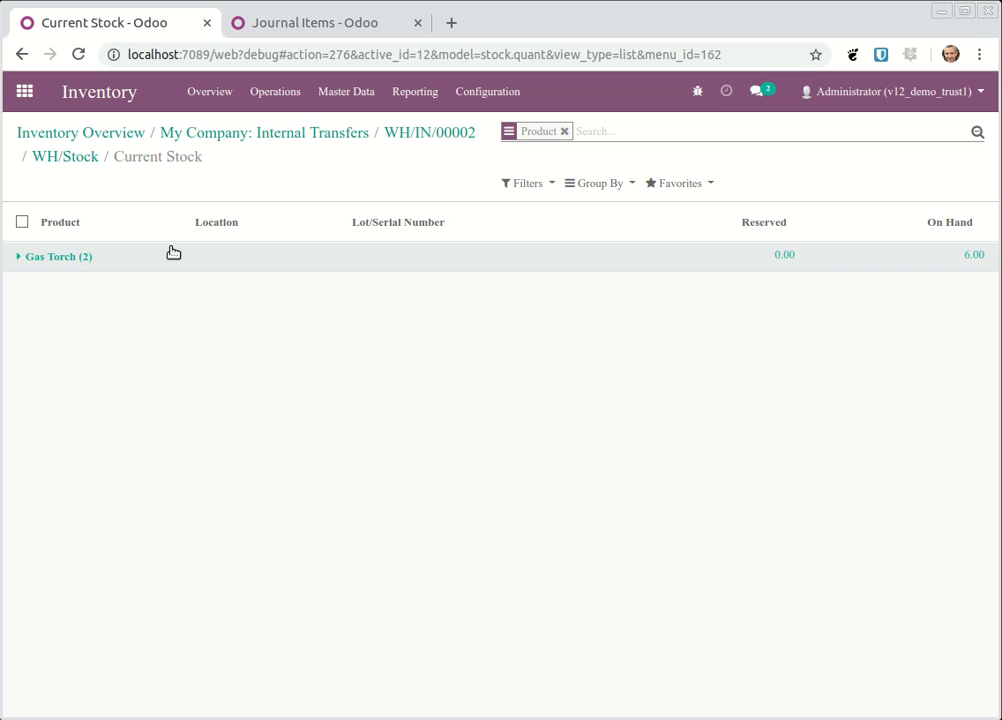
{"action": "left_click", "coordinate": [72, 259]}
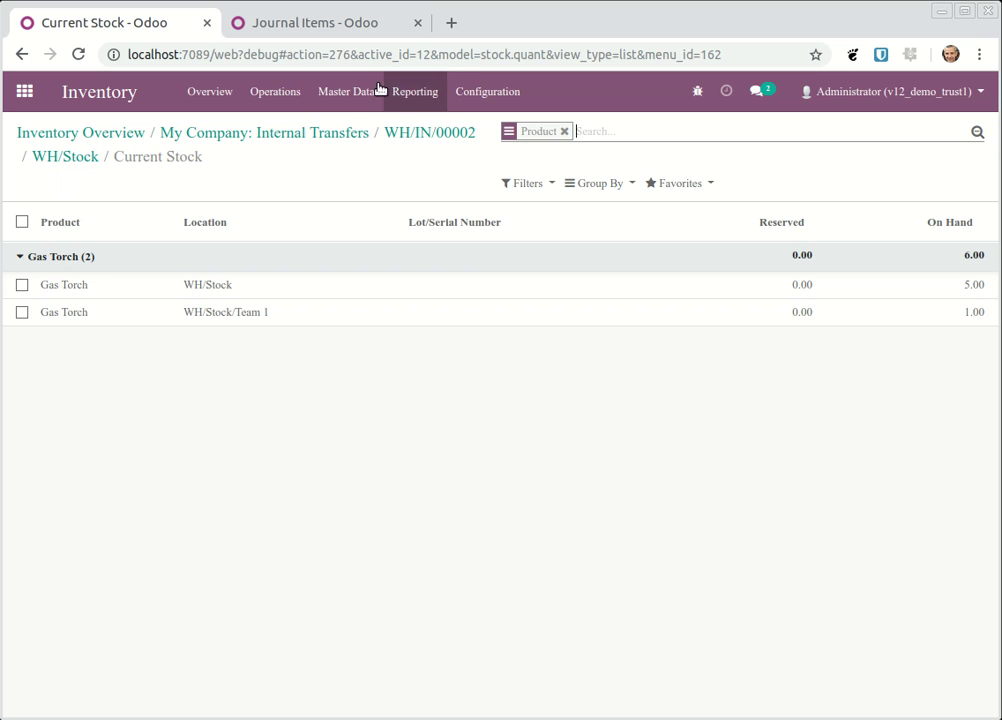
{"action": "left_click", "coordinate": [418, 133]}
Return to the Internal Transfers list via the Inventory Overview
{"action": "left_click", "coordinate": [297, 140]}
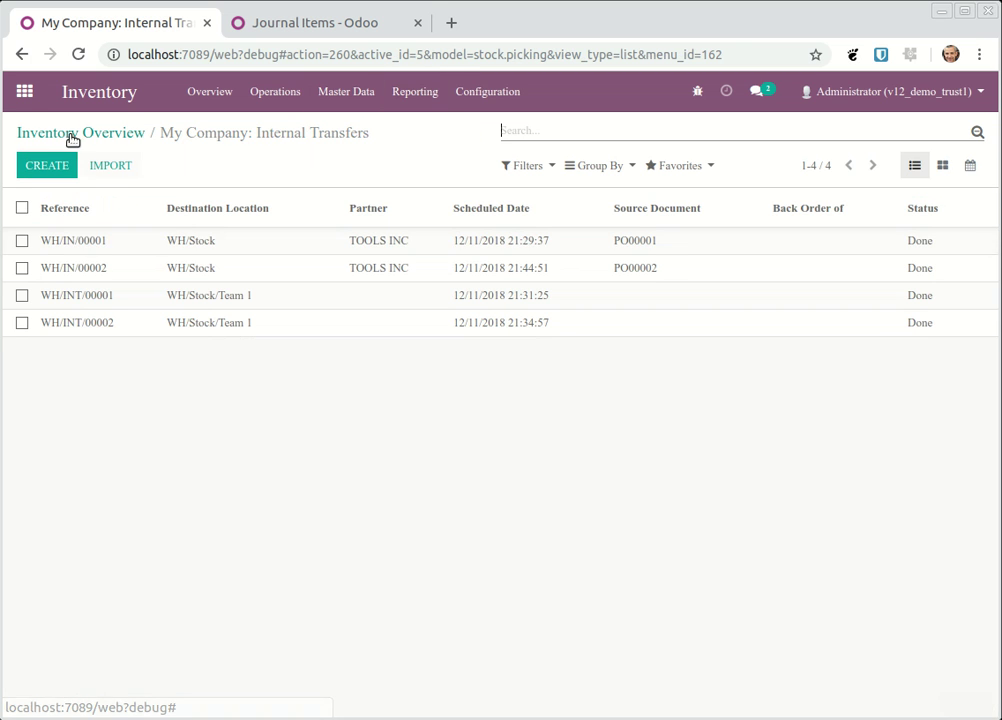
{"action": "left_click", "coordinate": [75, 135]}
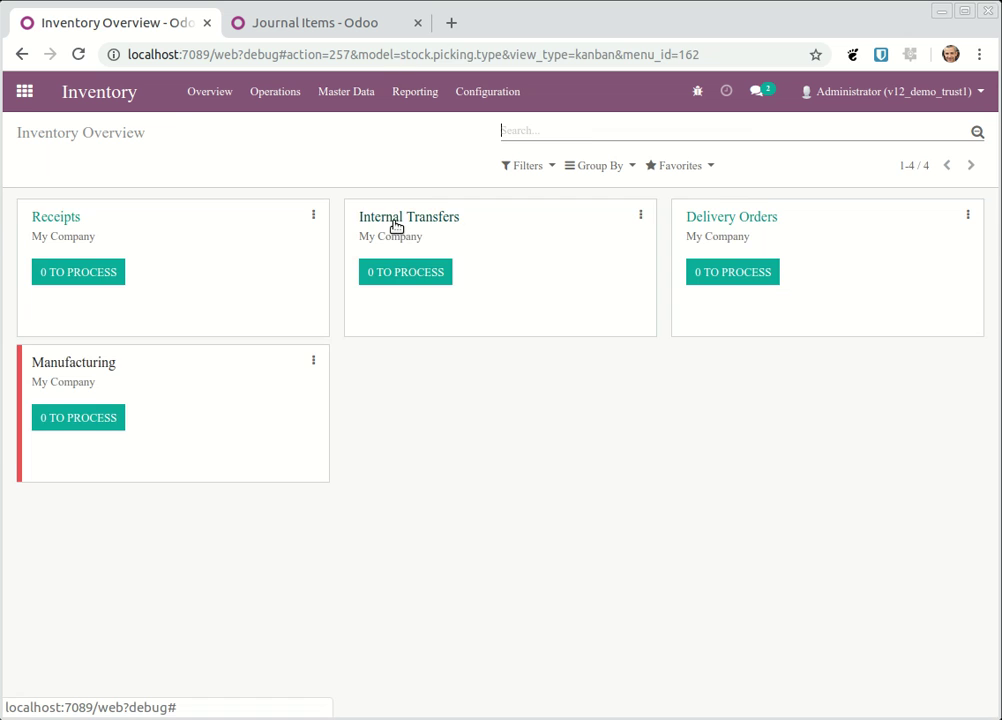
{"action": "left_click", "coordinate": [393, 219]}
Save a new internal transfer from WH/Stock to WH/Stock/Team 2 and open the Team 2 location
{"action": "left_click", "coordinate": [58, 166]}
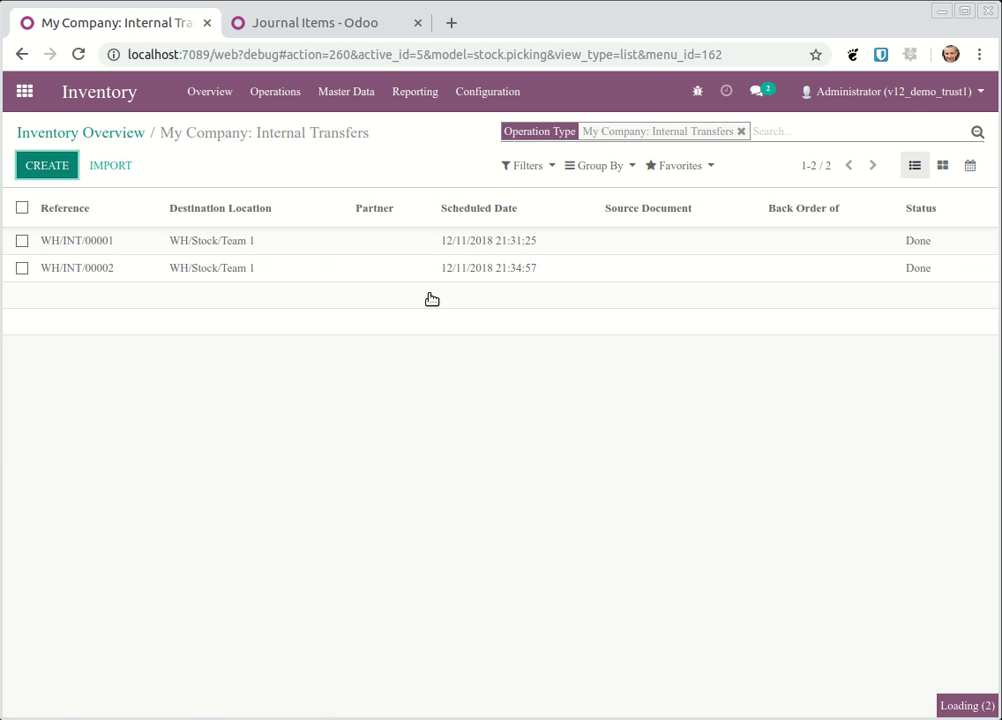
{"action": "left_click", "coordinate": [304, 331]}
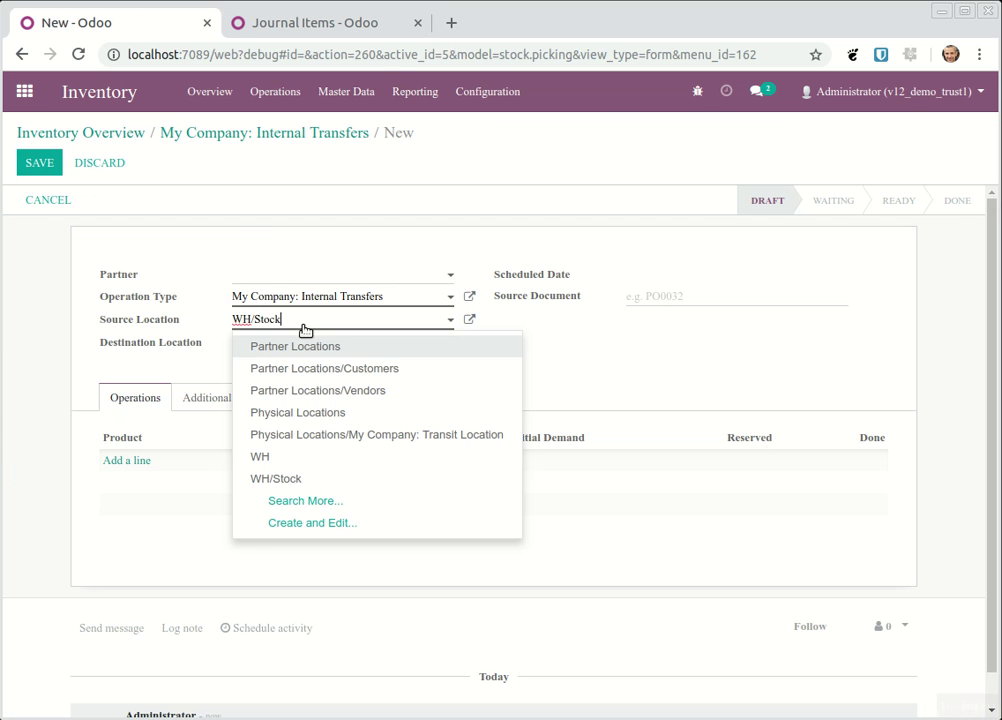
{"action": "left_click", "coordinate": [615, 348]}
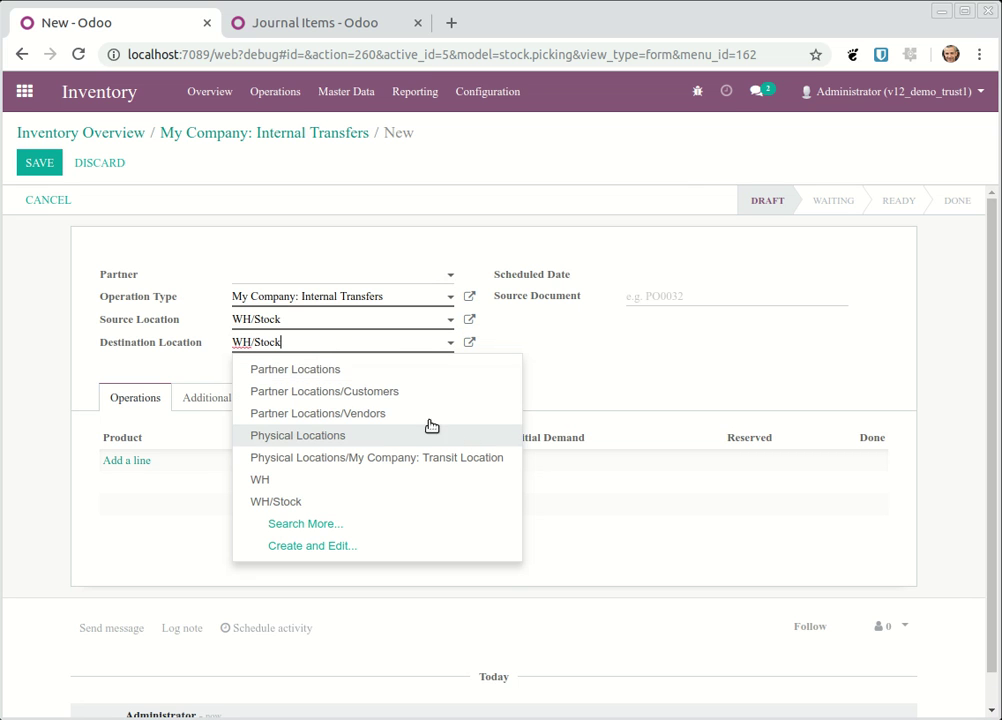
{"action": "key", "text": "BackSpace"}
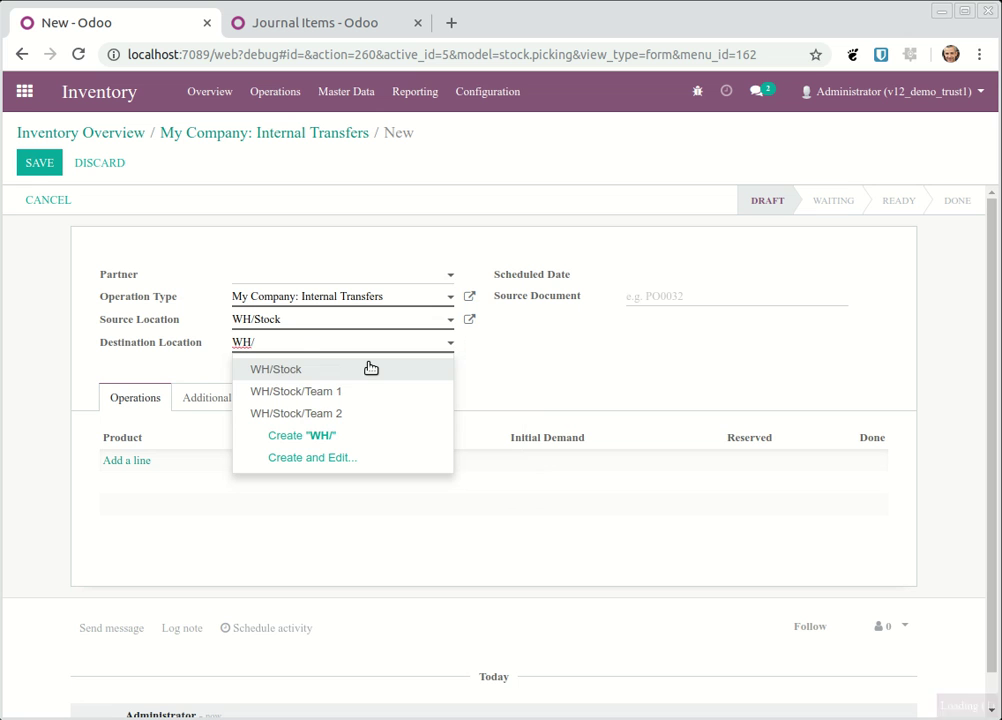
{"action": "left_click", "coordinate": [358, 415]}
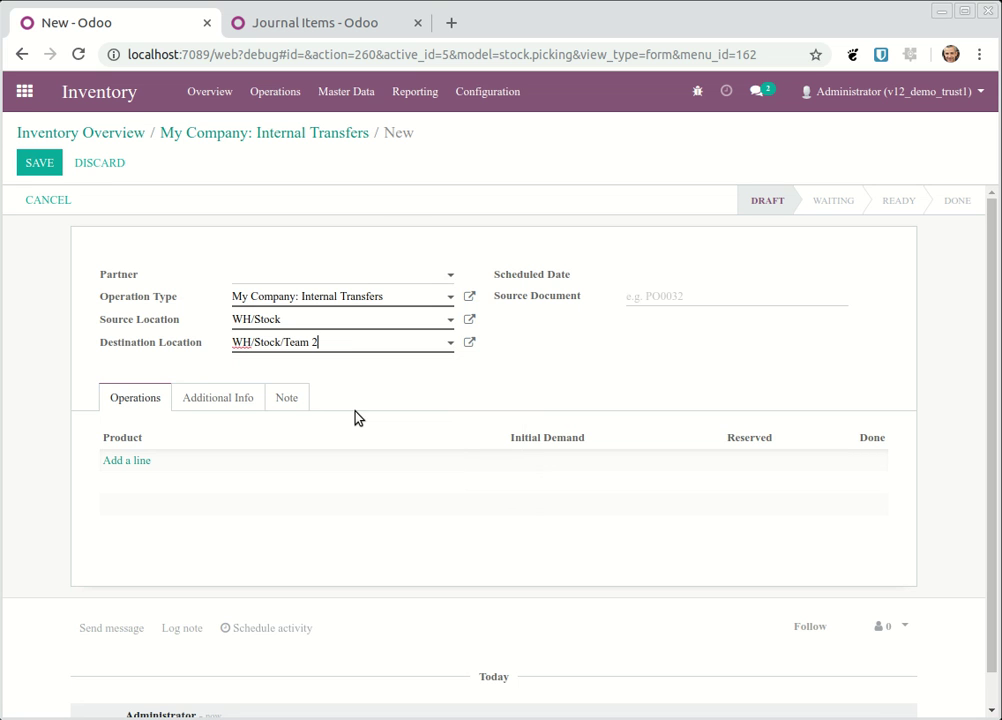
{"action": "left_click", "coordinate": [39, 163]}
{"action": "left_click", "coordinate": [288, 378]}
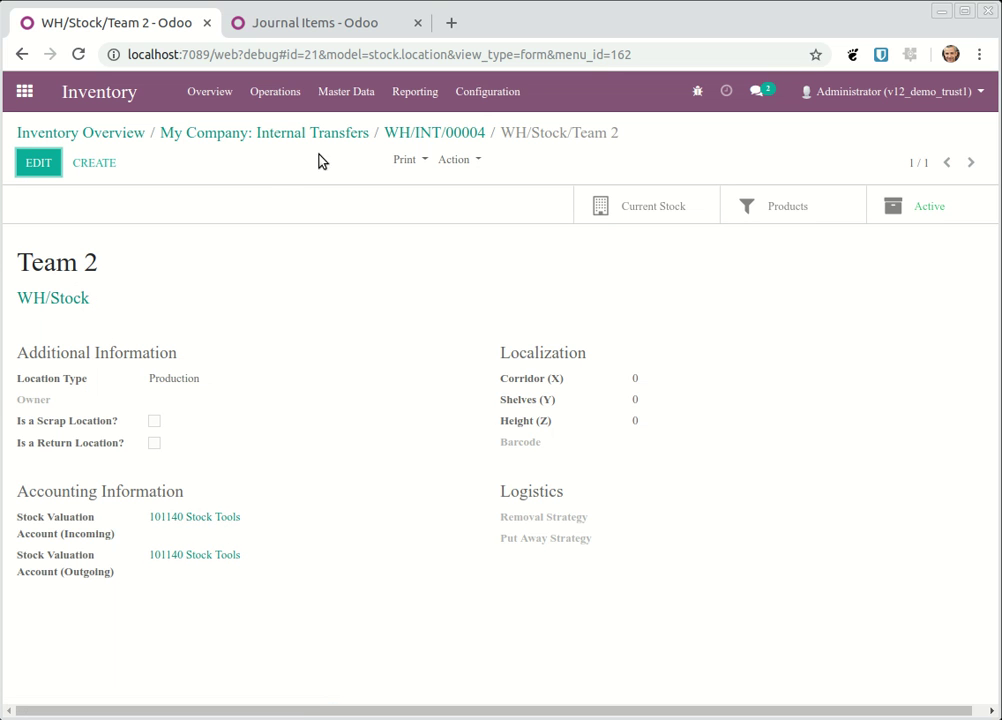
Open the Balance Sheet: Stock Valuation Account $1,500.00 and Stock Tools $300.00
{"action": "left_click", "coordinate": [268, 24]}
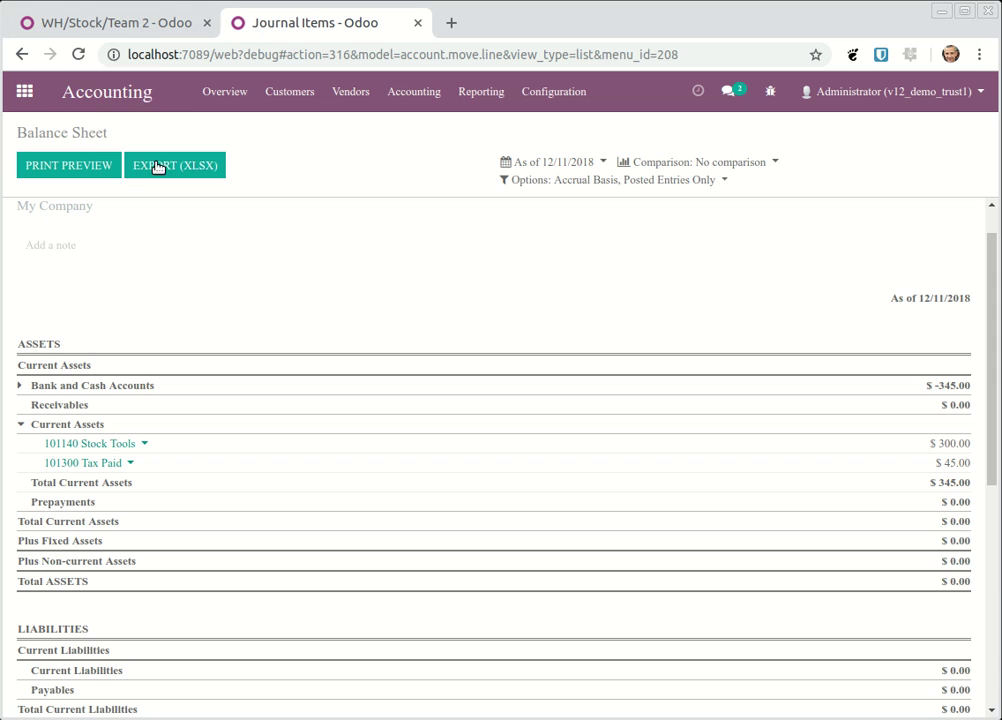
{"action": "left_click", "coordinate": [78, 54]}
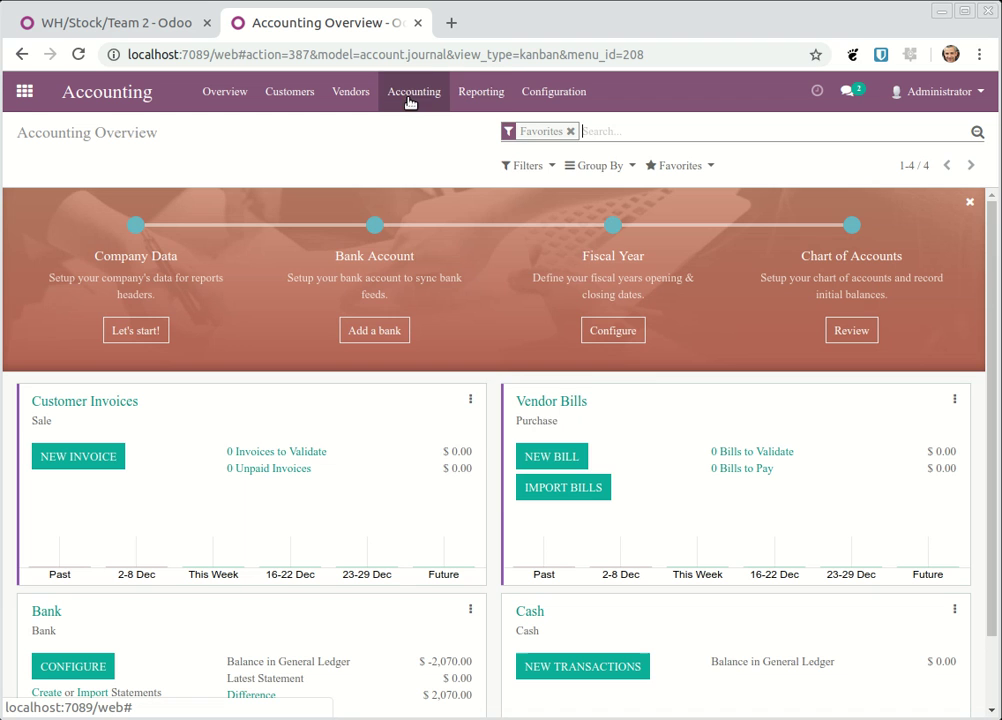
{"action": "left_click", "coordinate": [470, 93]}
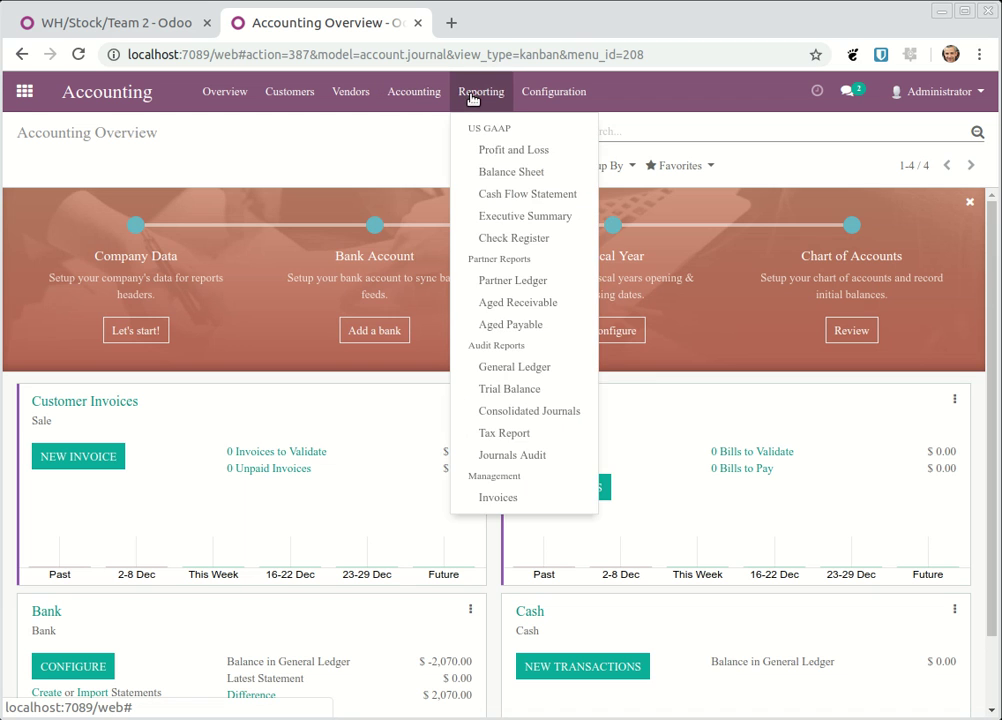
{"action": "left_click", "coordinate": [515, 172]}
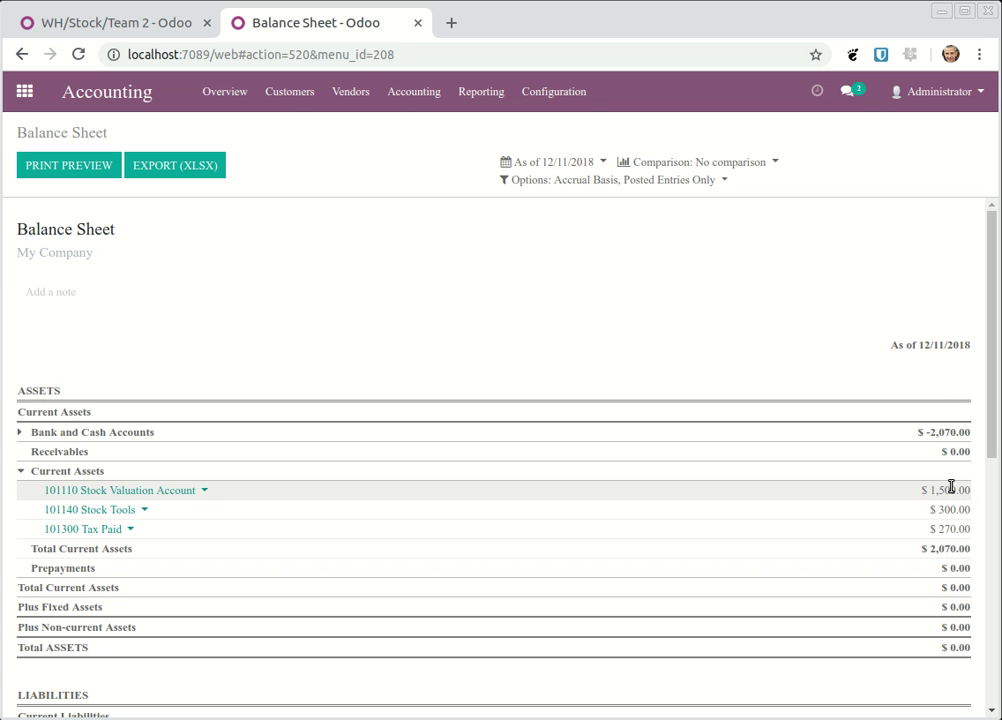
Add a Gas Torch line with demand 1 to transfer WH/INT/00004 and save it
{"action": "left_click", "coordinate": [128, 26]}
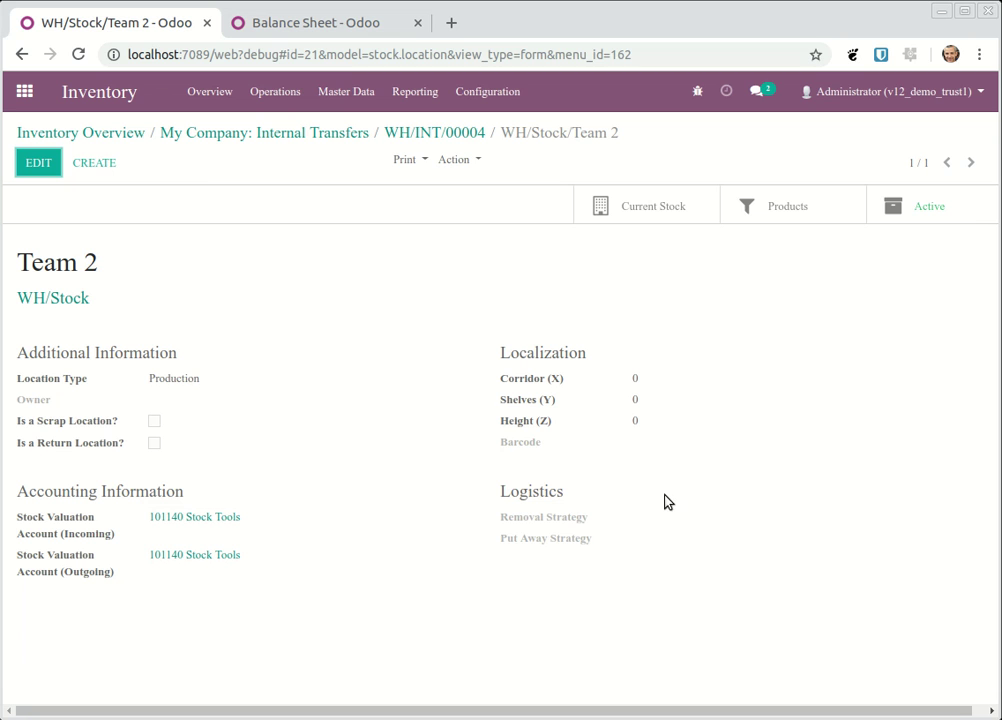
{"action": "left_click", "coordinate": [470, 134]}
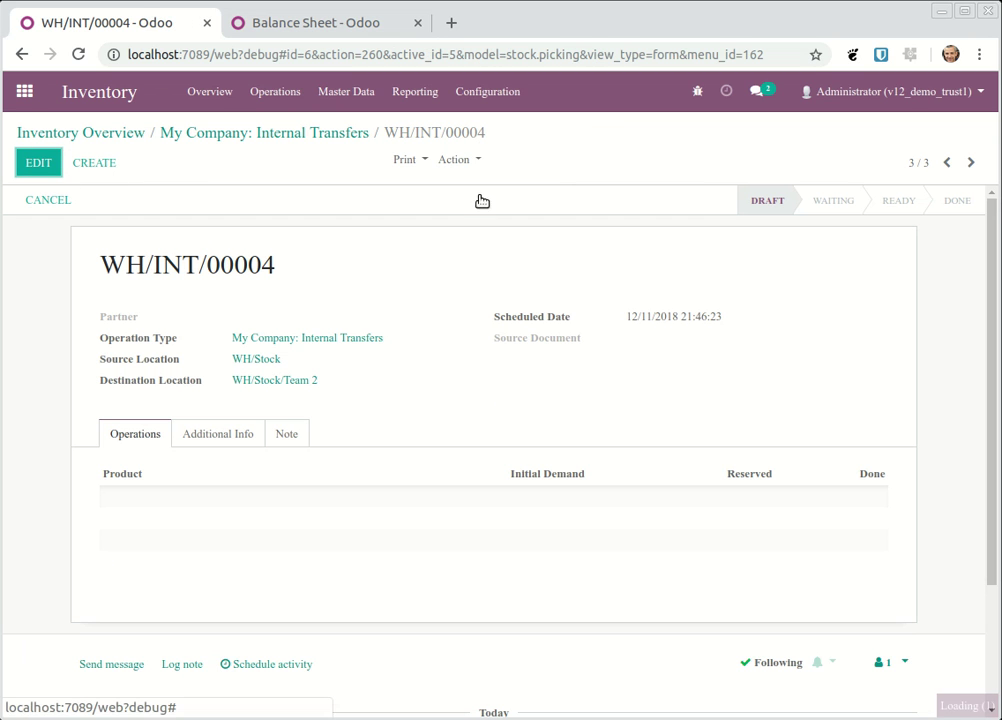
{"action": "left_click", "coordinate": [40, 160]}
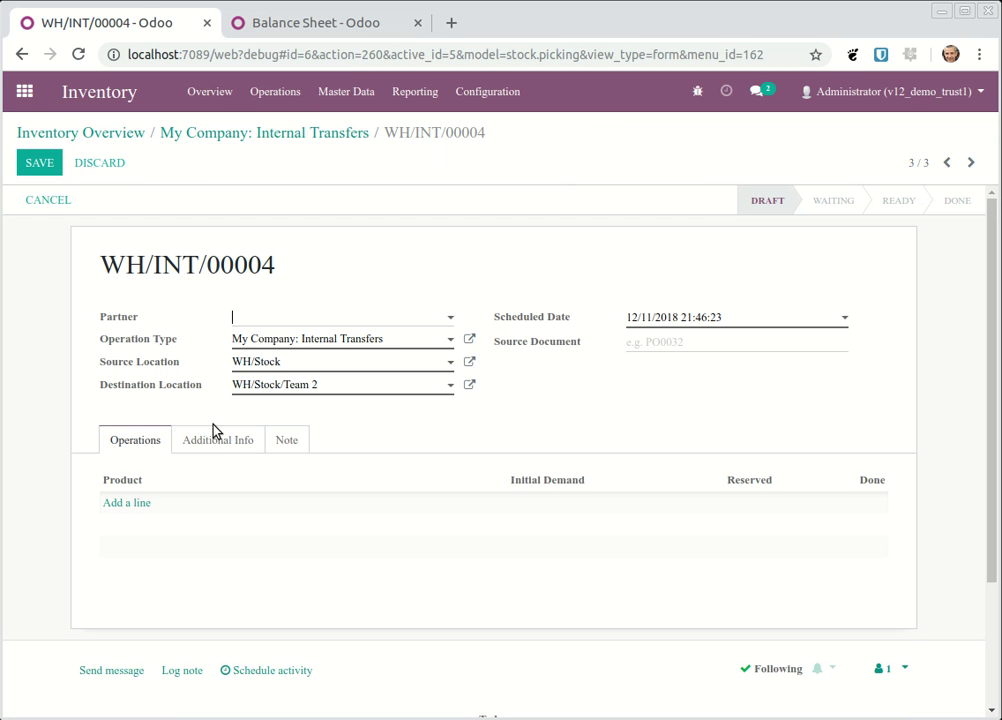
{"action": "left_click", "coordinate": [148, 505]}
{"action": "left_click", "coordinate": [205, 531]}
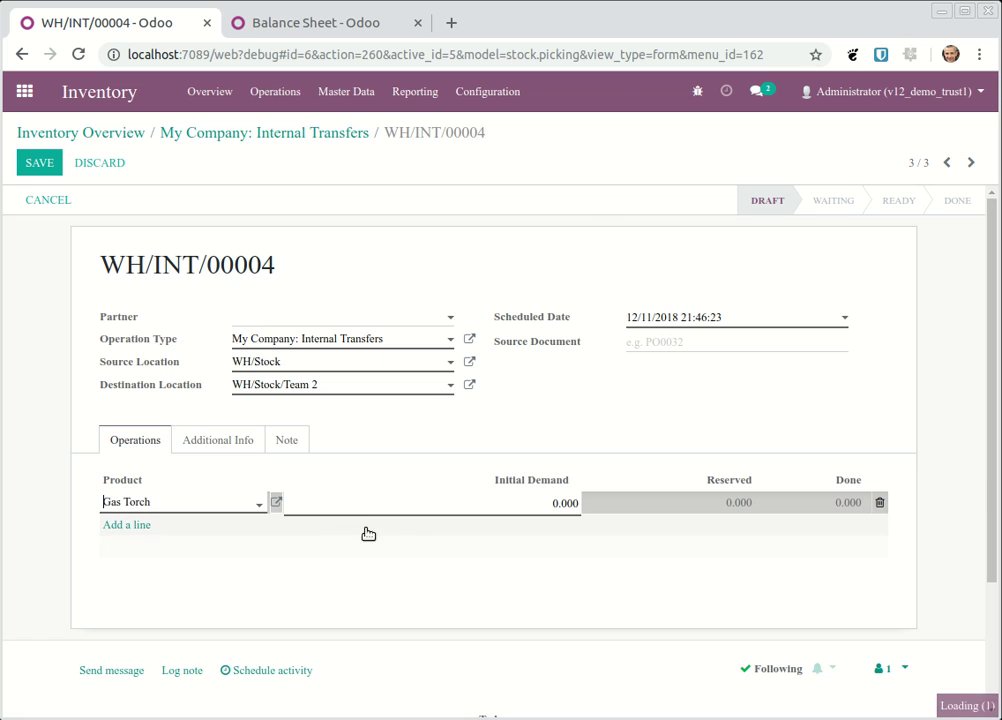
{"action": "left_click", "coordinate": [504, 502]}
{"action": "type", "text": "1"}
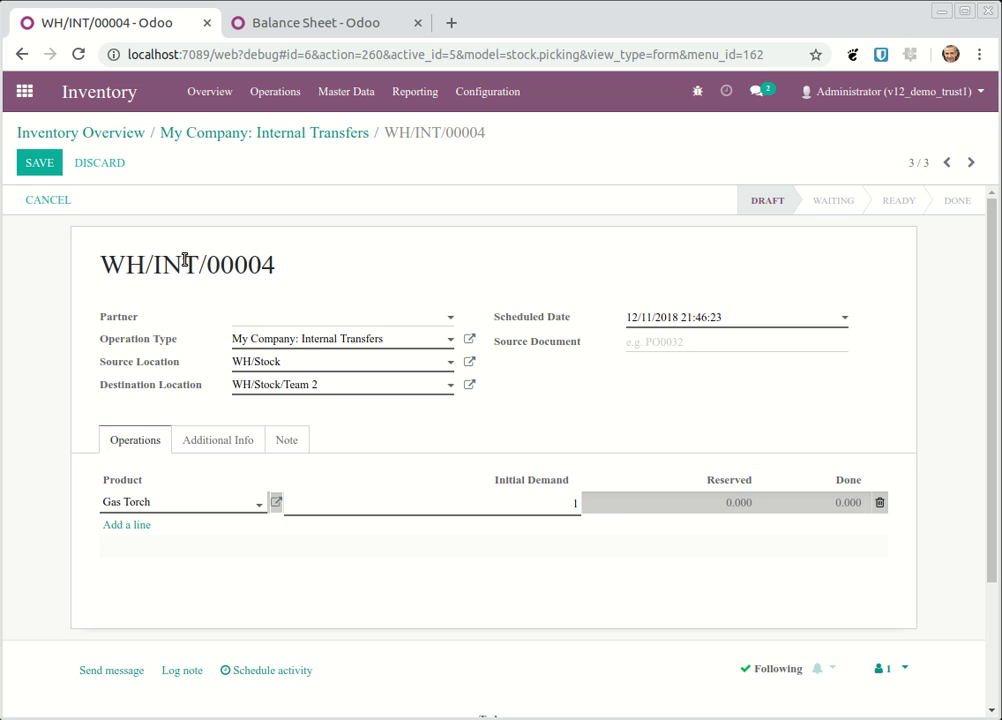
{"action": "left_click", "coordinate": [43, 167]}
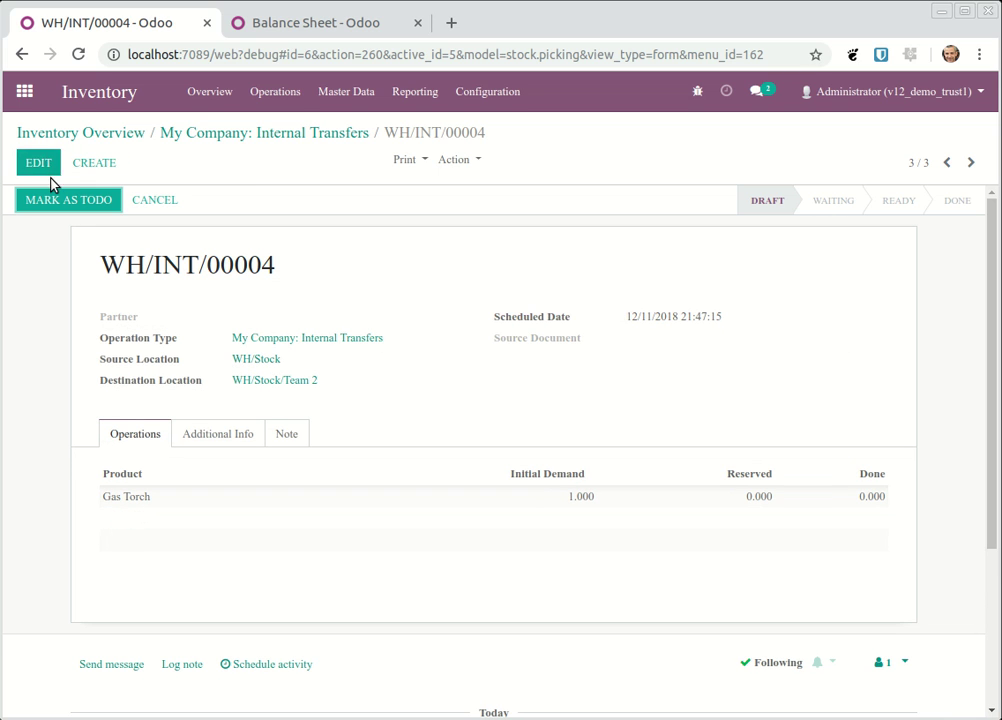
Mark WH/INT/00004 as Todo, reserve the torch, and validate it as an immediate transfer
{"action": "left_click", "coordinate": [63, 200]}
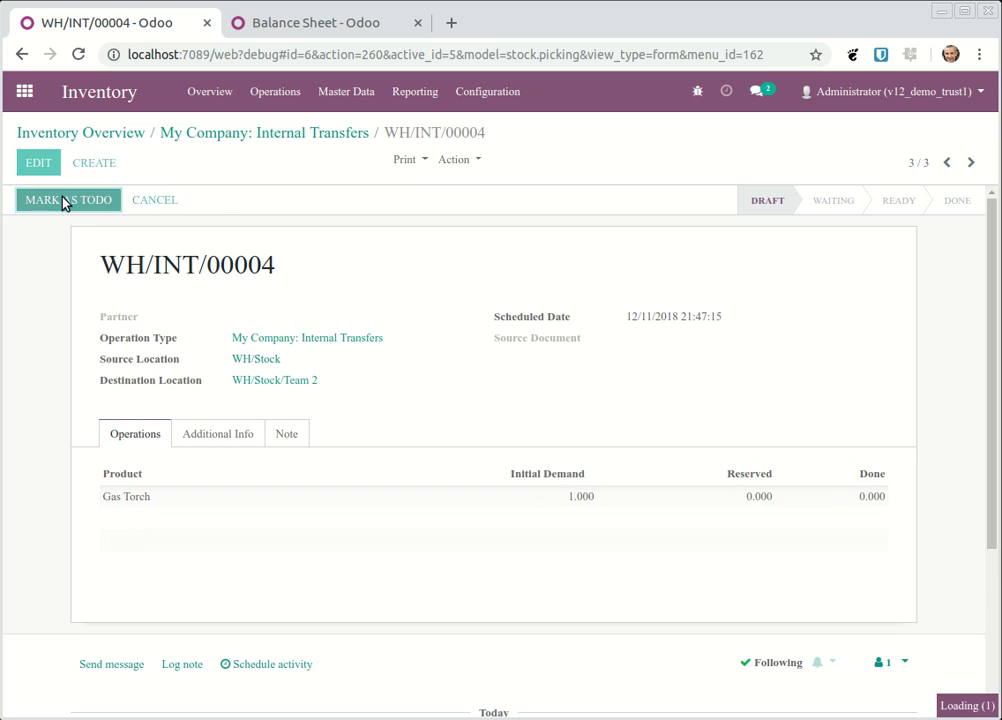
{"action": "left_click", "coordinate": [63, 200]}
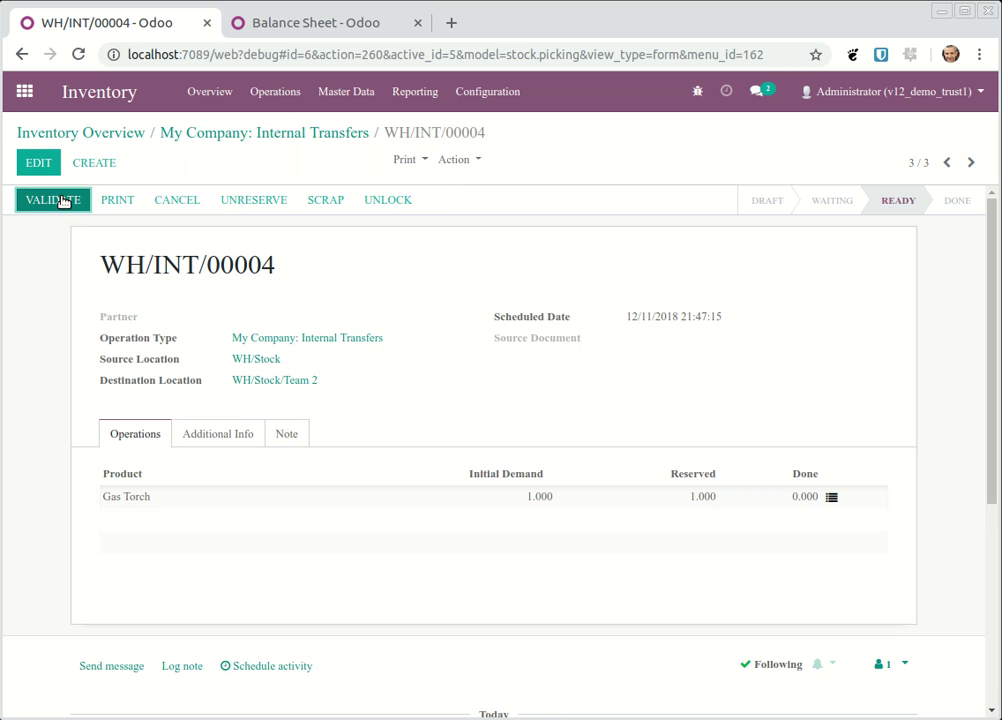
{"action": "left_click", "coordinate": [55, 204]}
{"action": "left_click", "coordinate": [114, 259]}
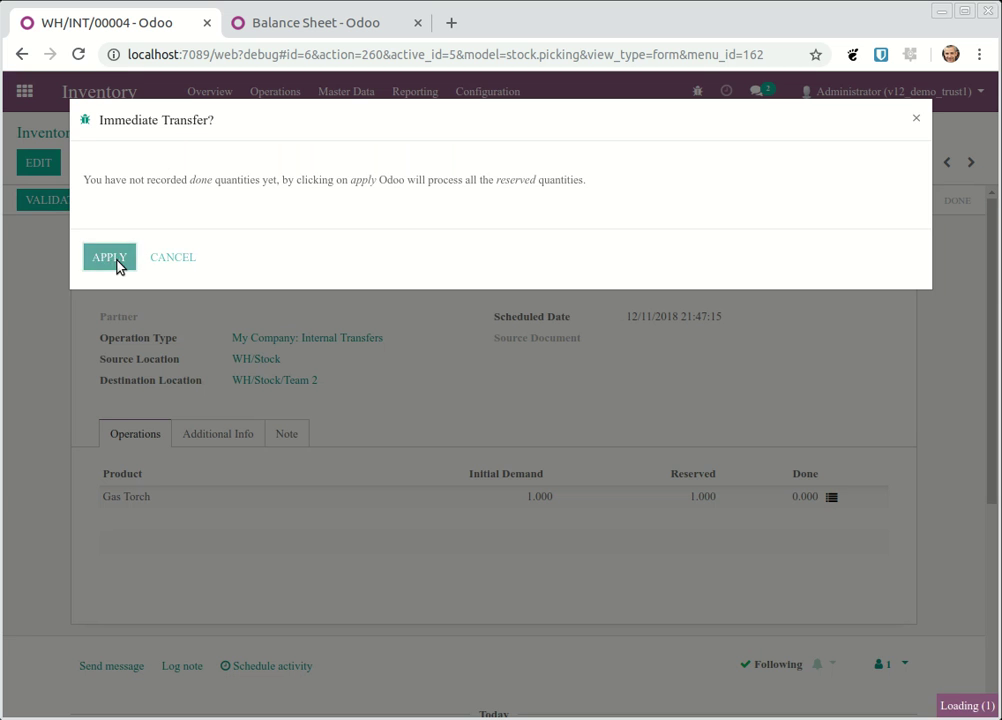
Reload the Balance Sheet showing Stock Tools at $600, then list WH/Stock/Team 2's stock: 1.00 Gas Torch
{"action": "left_click", "coordinate": [318, 26]}
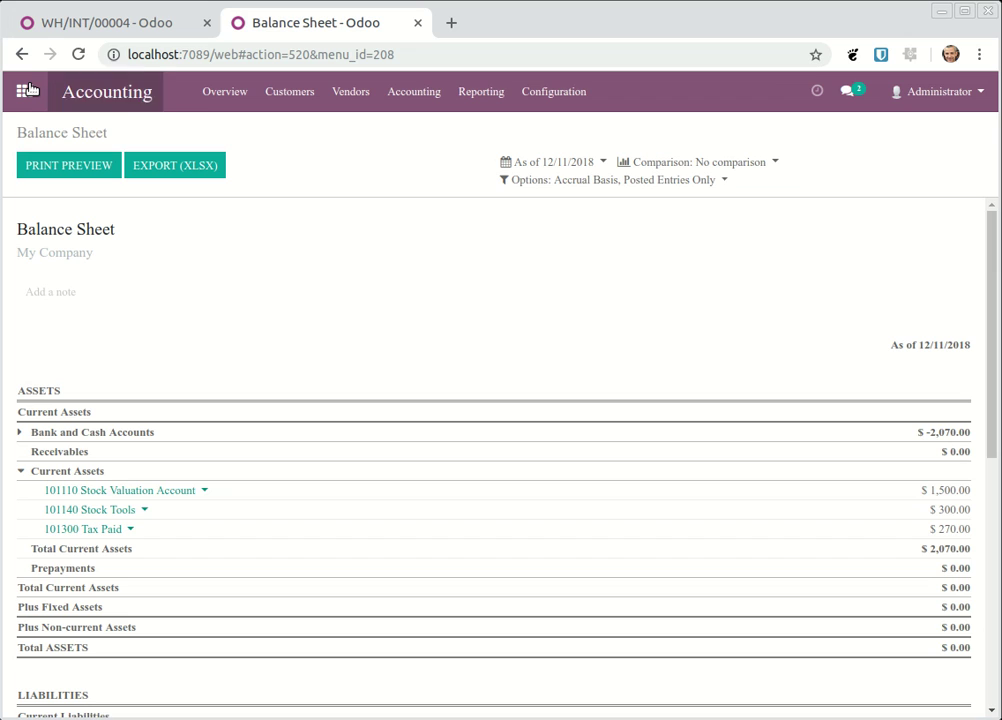
{"action": "left_click", "coordinate": [78, 54]}
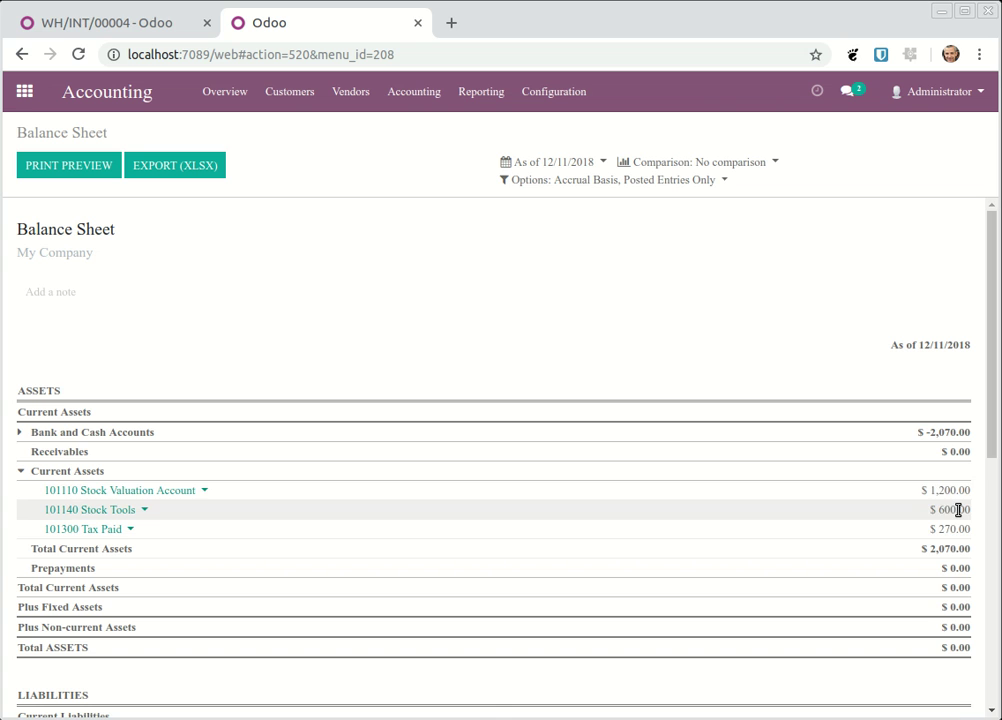
{"action": "left_click", "coordinate": [85, 29]}
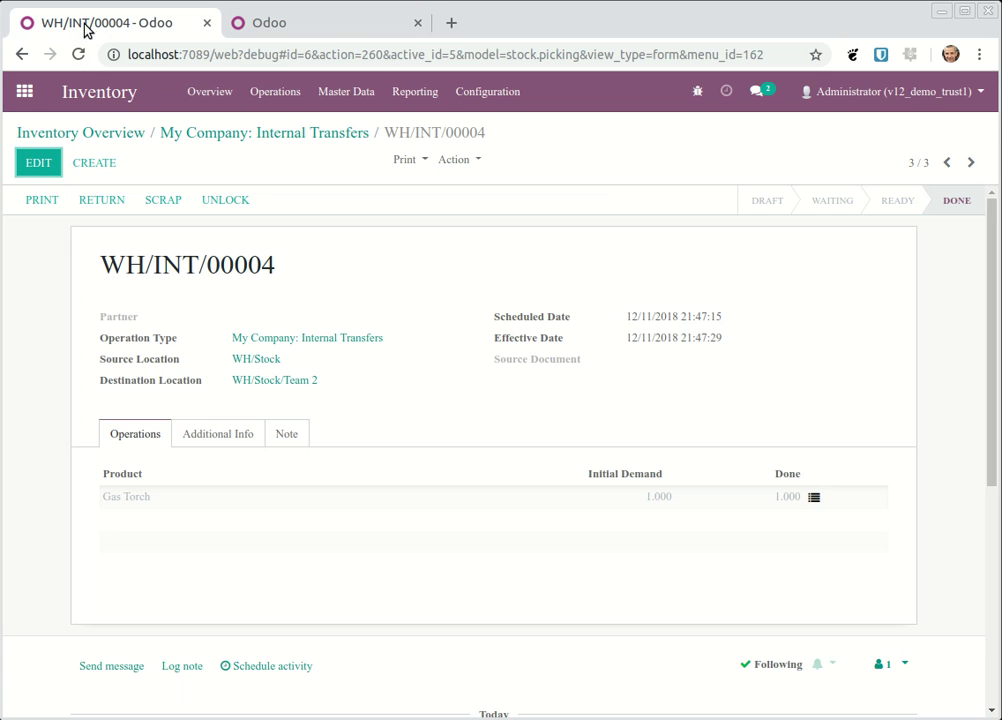
{"action": "left_click", "coordinate": [282, 382]}
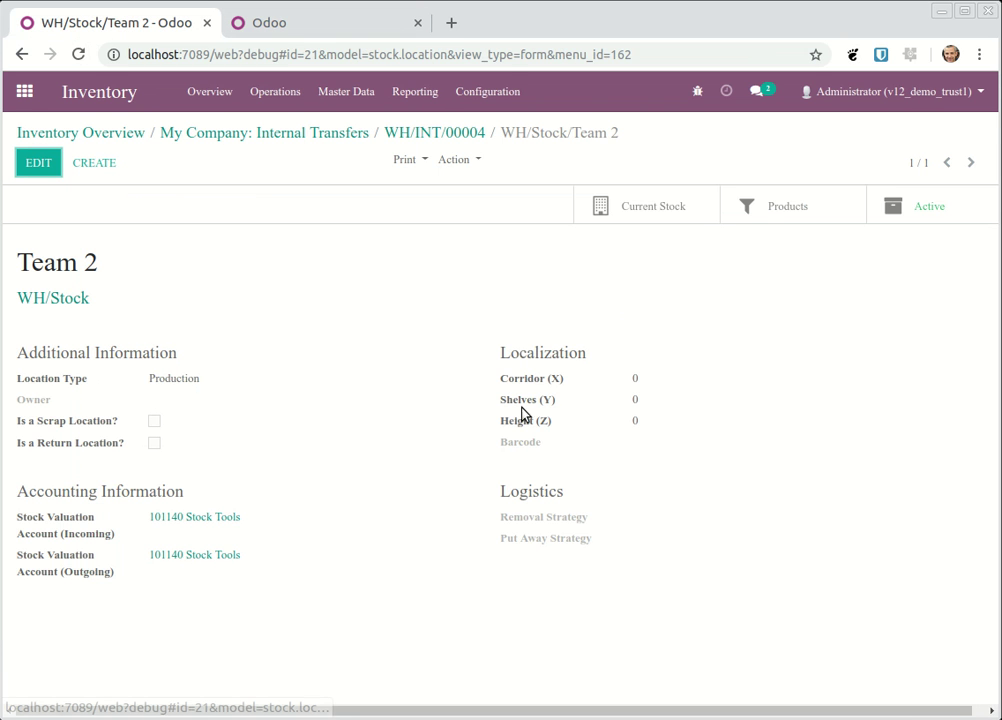
{"action": "left_click", "coordinate": [705, 217]}
{"action": "left_click", "coordinate": [38, 258]}
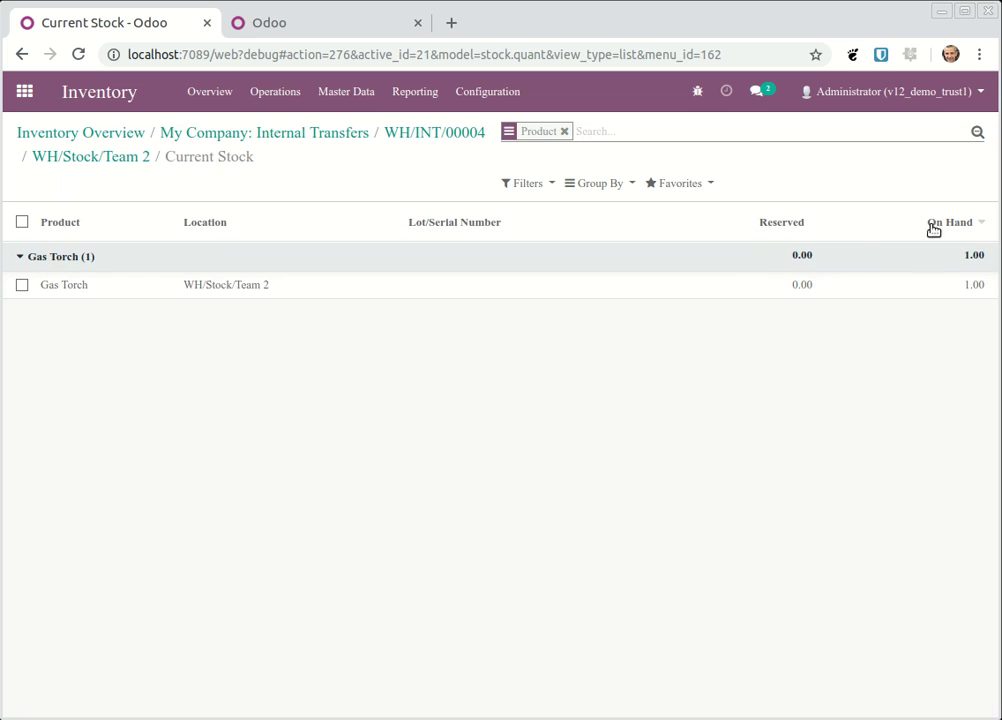